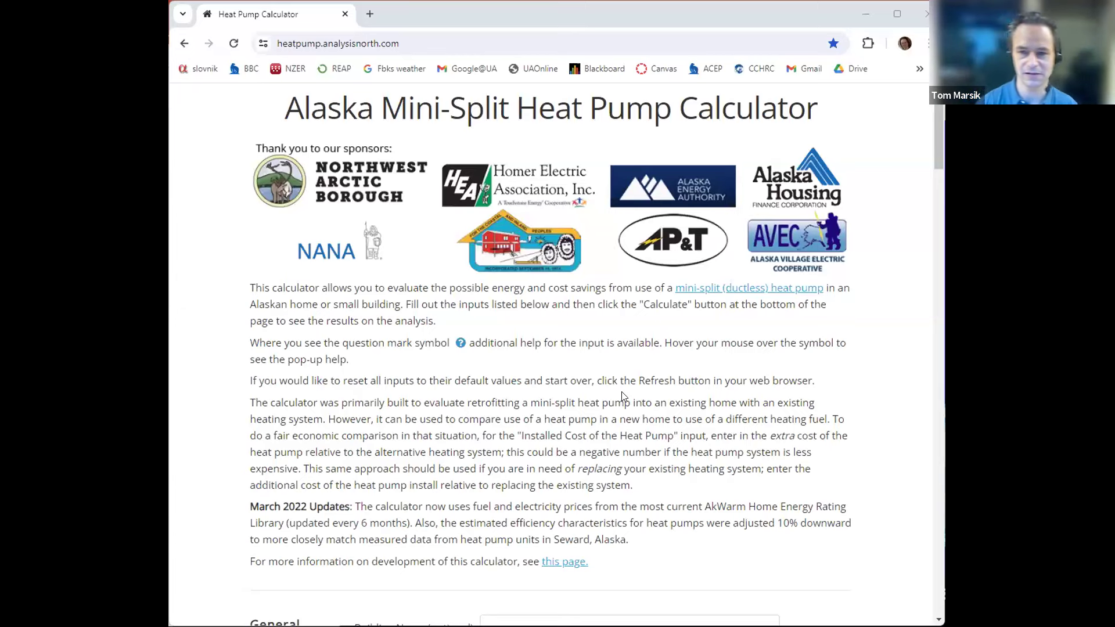
left_click(495, 42)
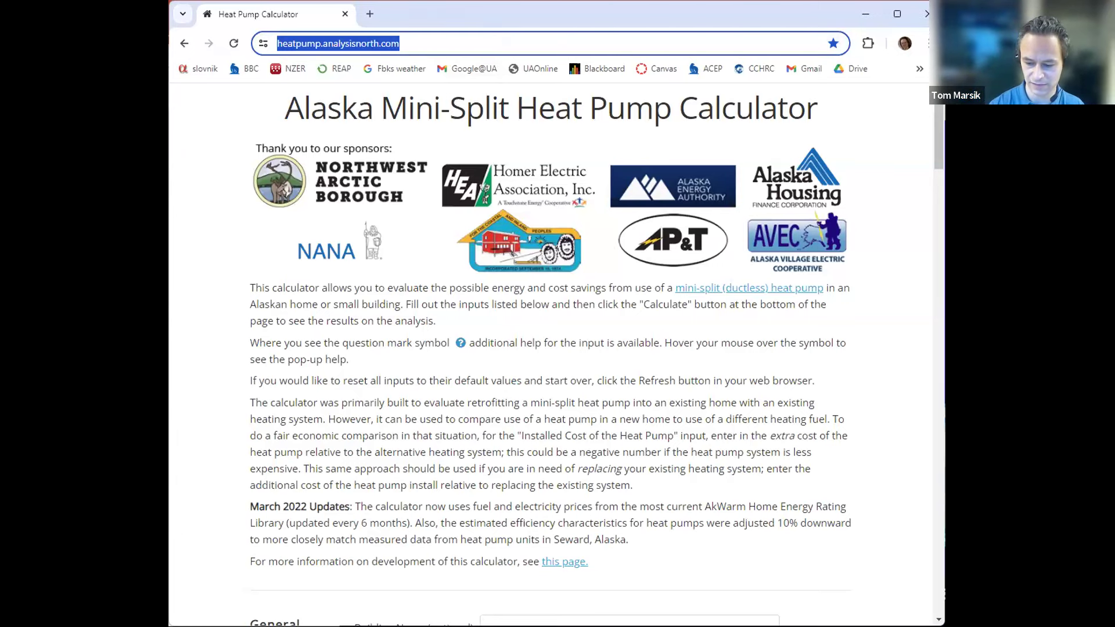
key("alt+Tab")
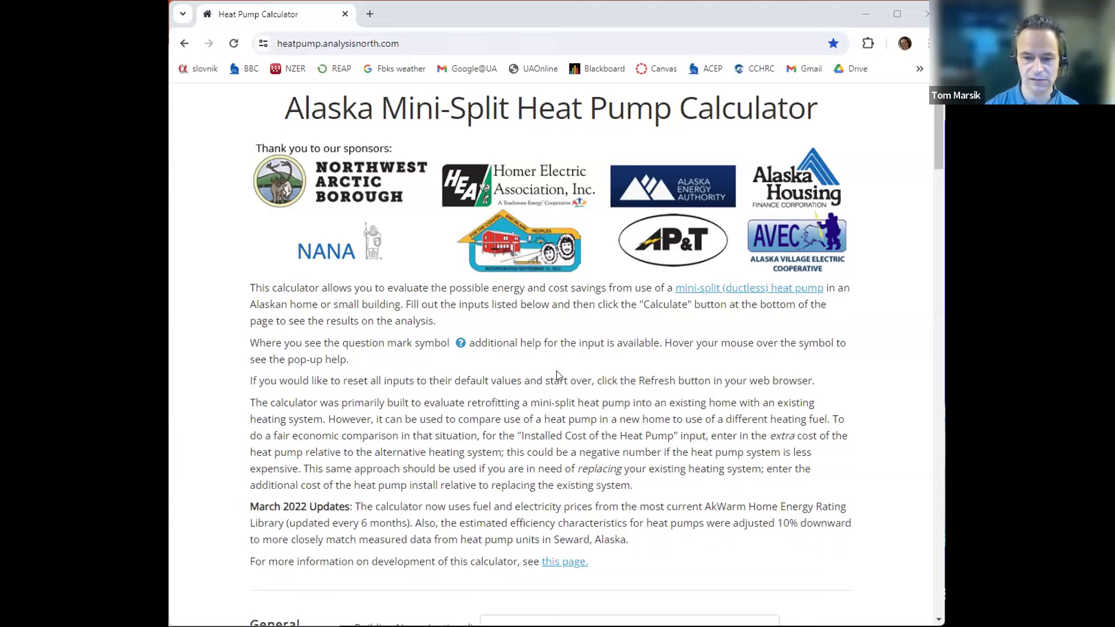
Step: Set the city where the building is located to Fairbanks
scroll(580, 394, "down", 5)
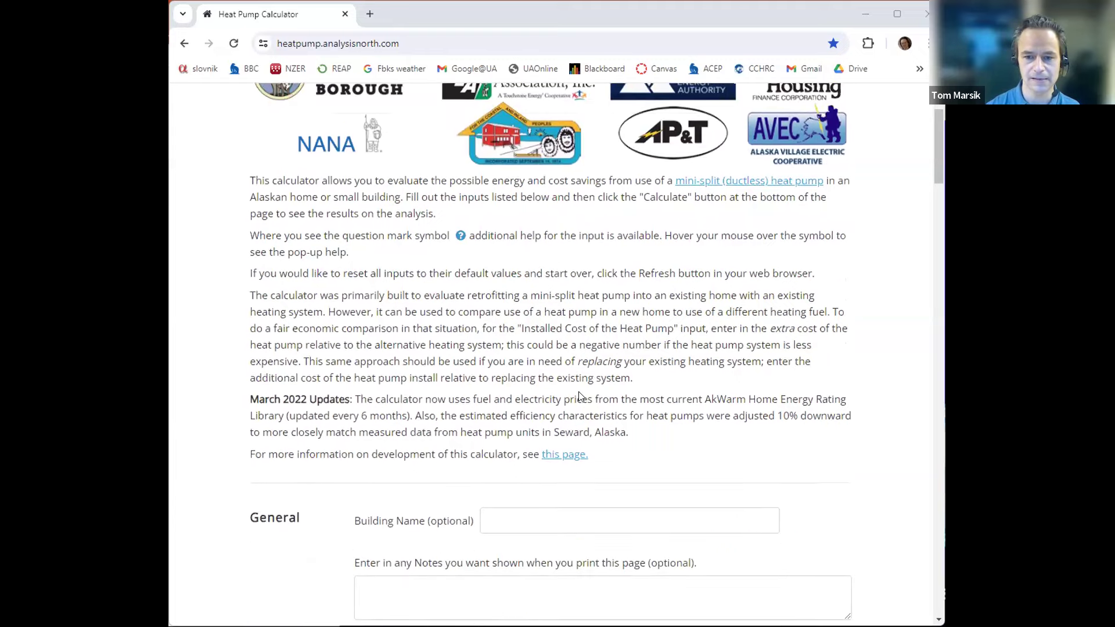
scroll(579, 395, "down", 3)
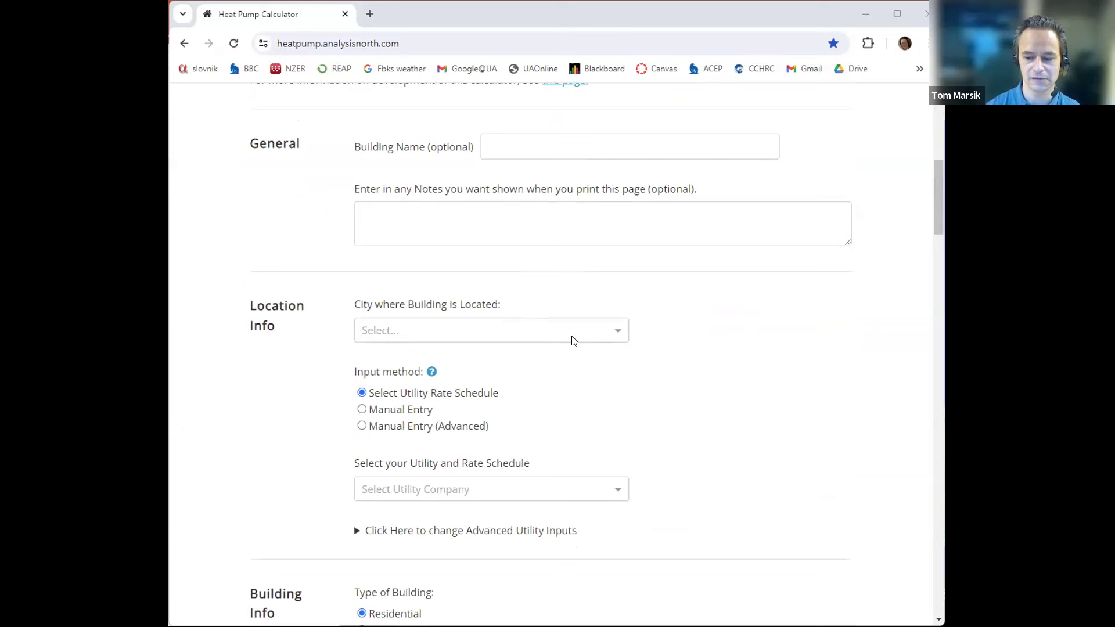
left_click(619, 332)
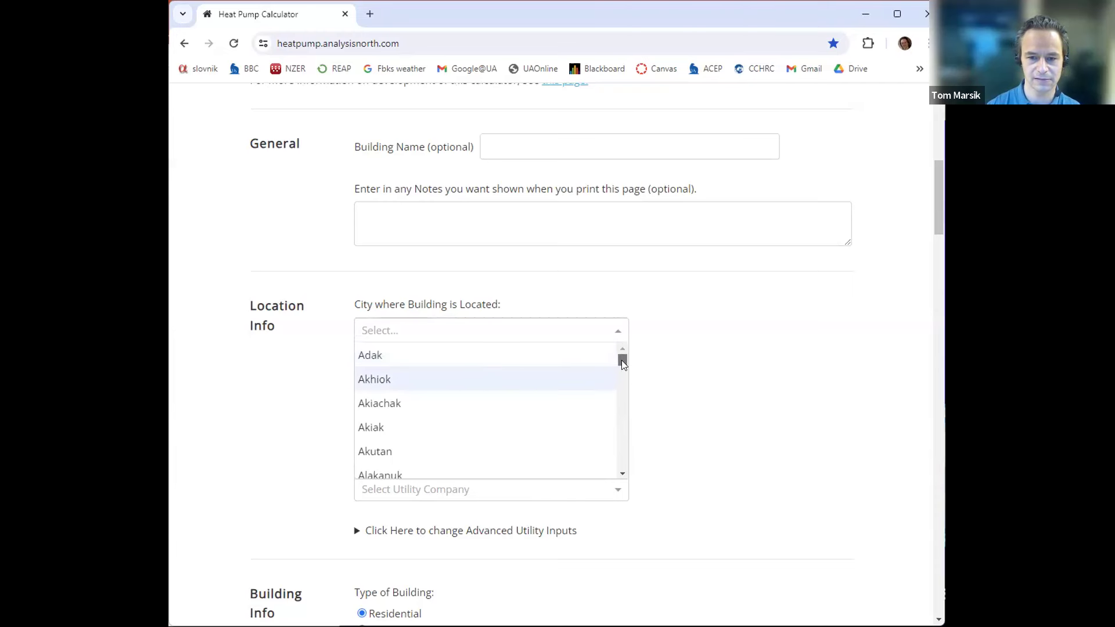
scroll(622, 366, "down", 15)
scroll(621, 424, "down", 8)
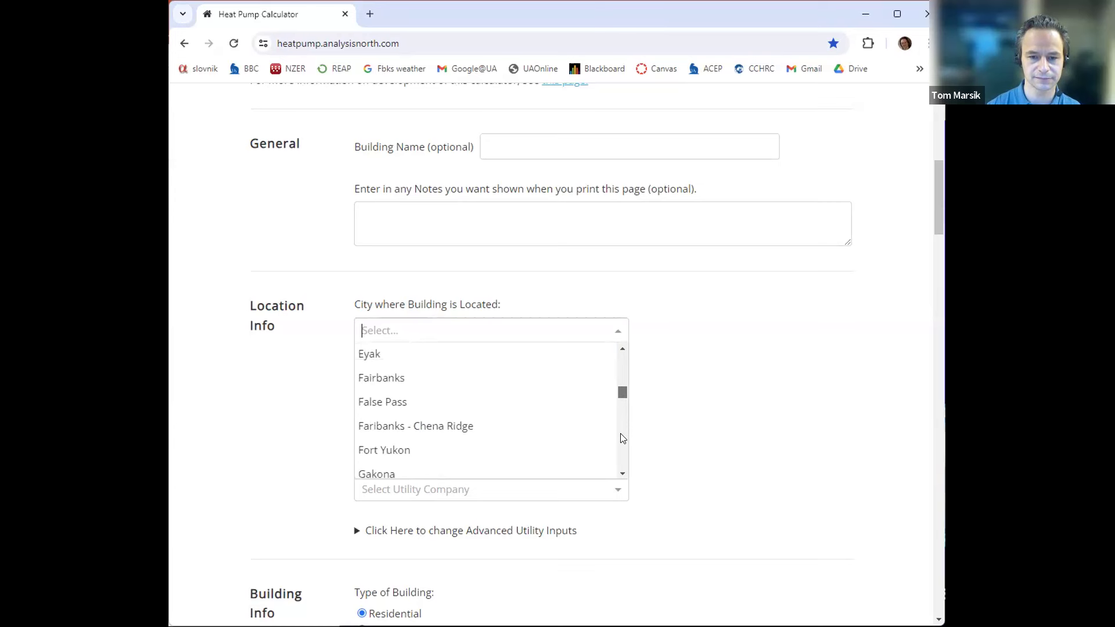
left_click(370, 378)
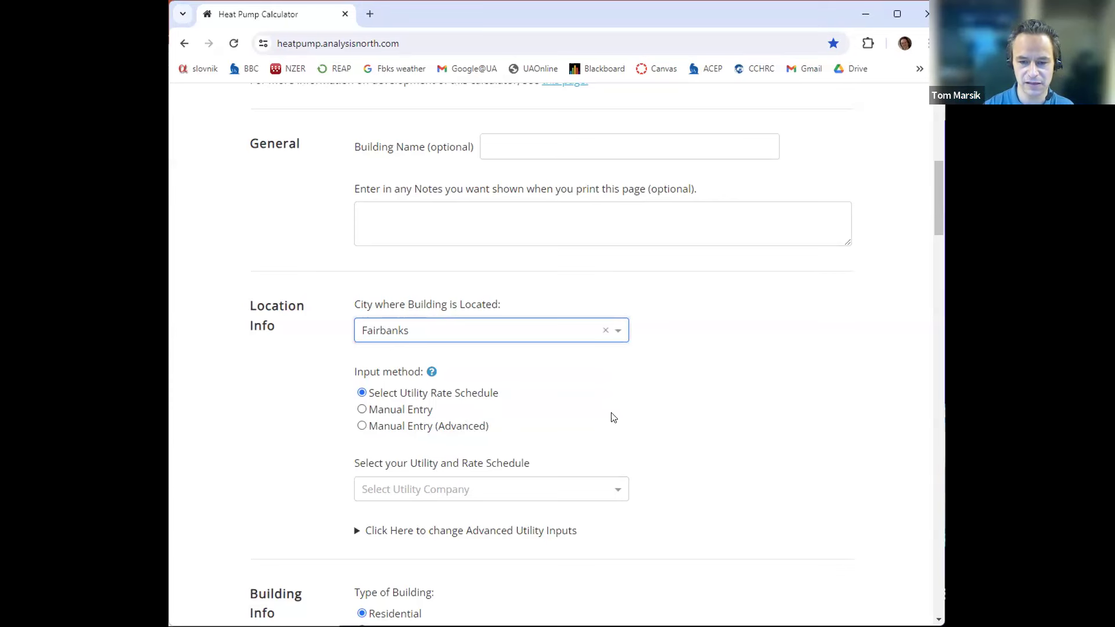
Step: Choose Golden Valley Electric - Residential as the utility and rate schedule
left_click(618, 493)
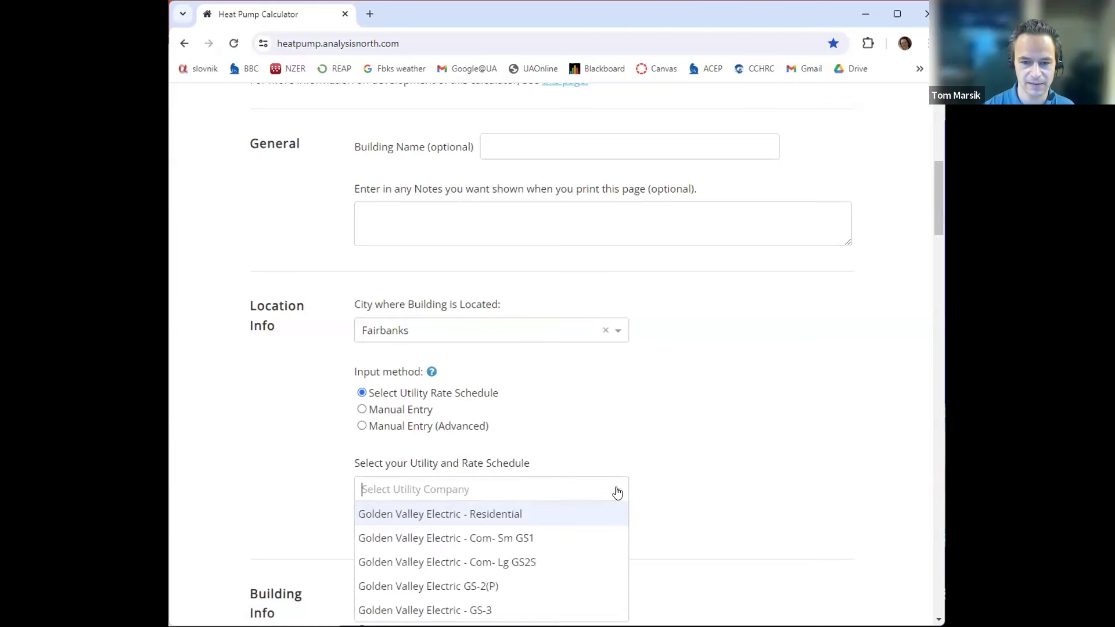
left_click(441, 514)
scroll(710, 501, "down", 1)
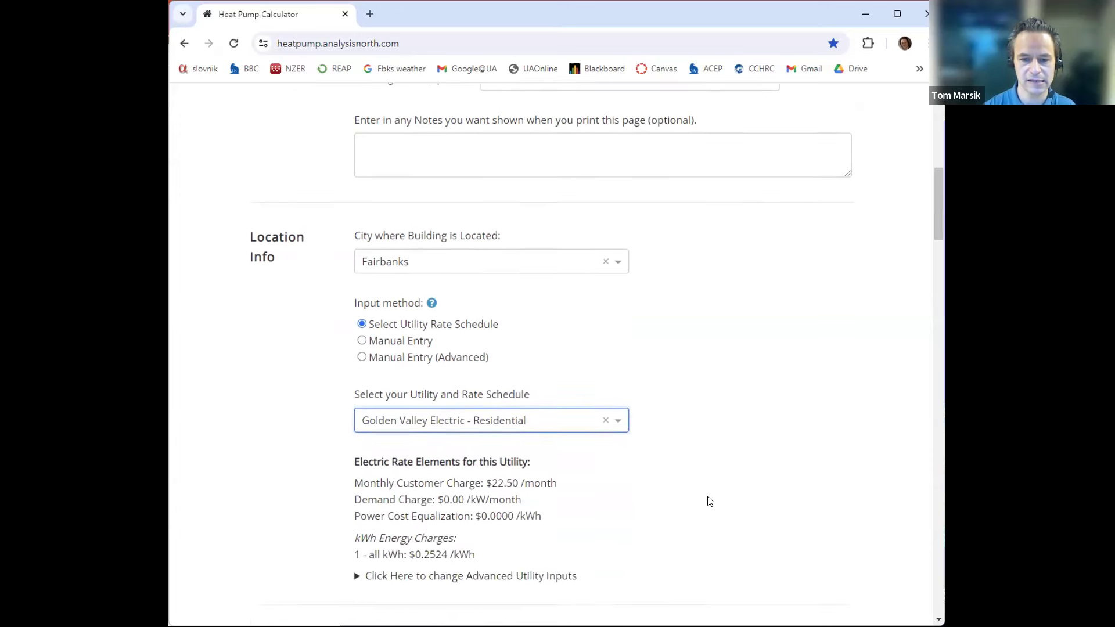
scroll(710, 501, "down", 1)
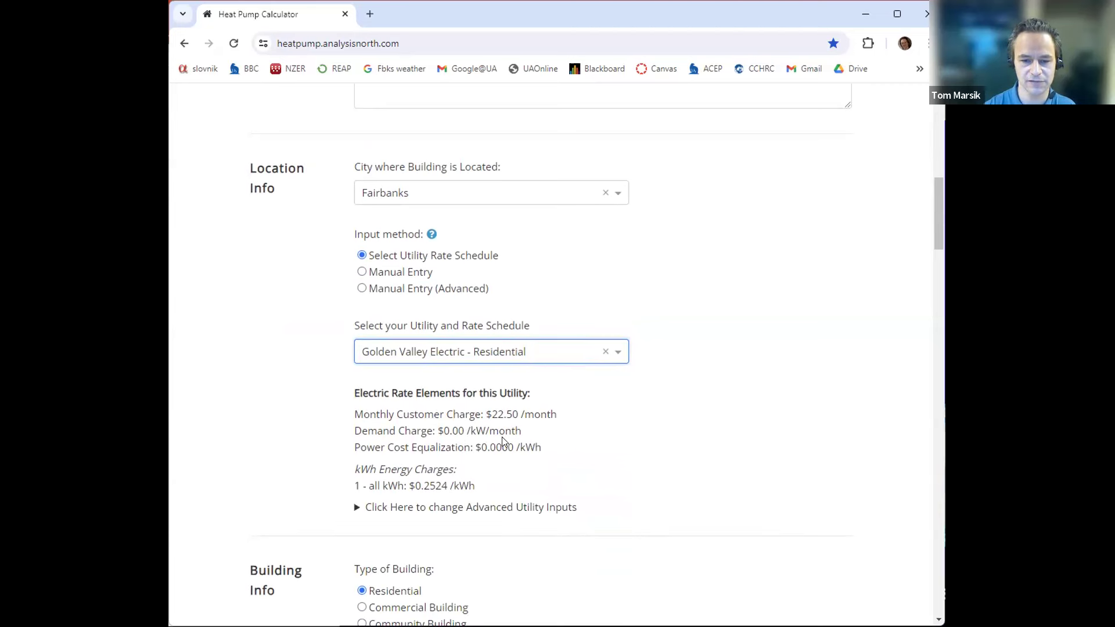
Step: Expand the advanced utility inputs and enter rates manually: electric rate $0.30/kWh and customer charge $22.50/month
left_click(356, 508)
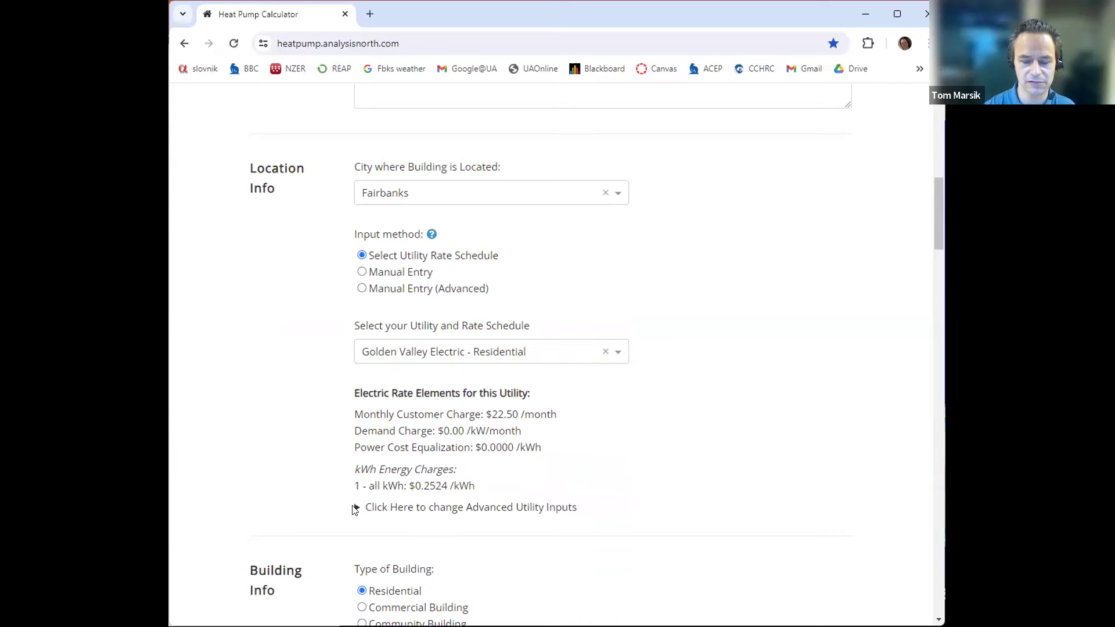
scroll(704, 450, "down", 1)
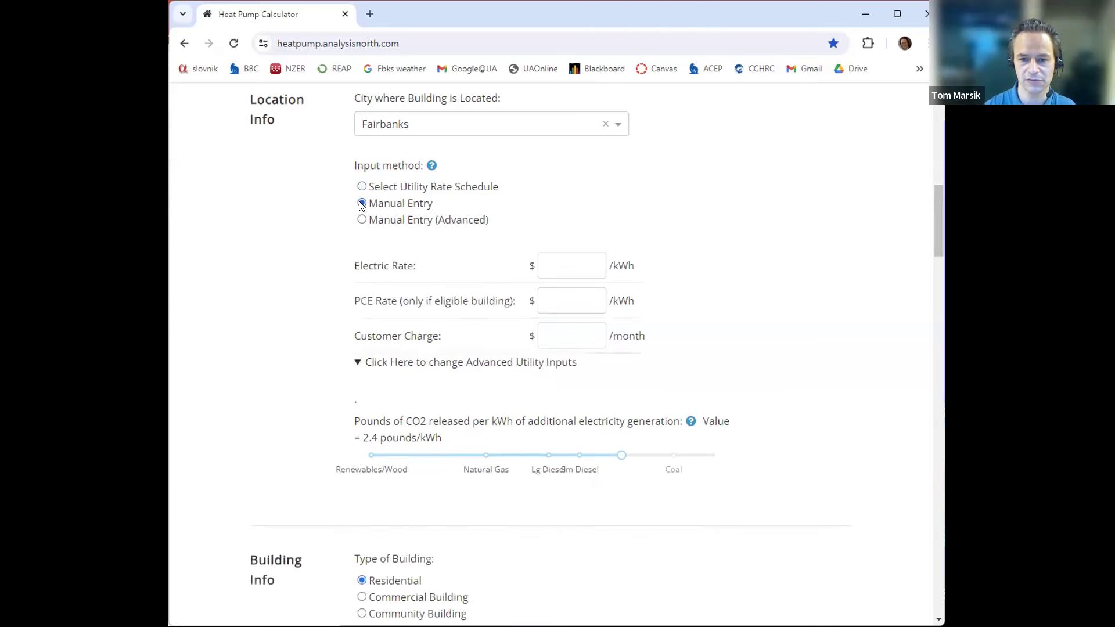
left_click(593, 256)
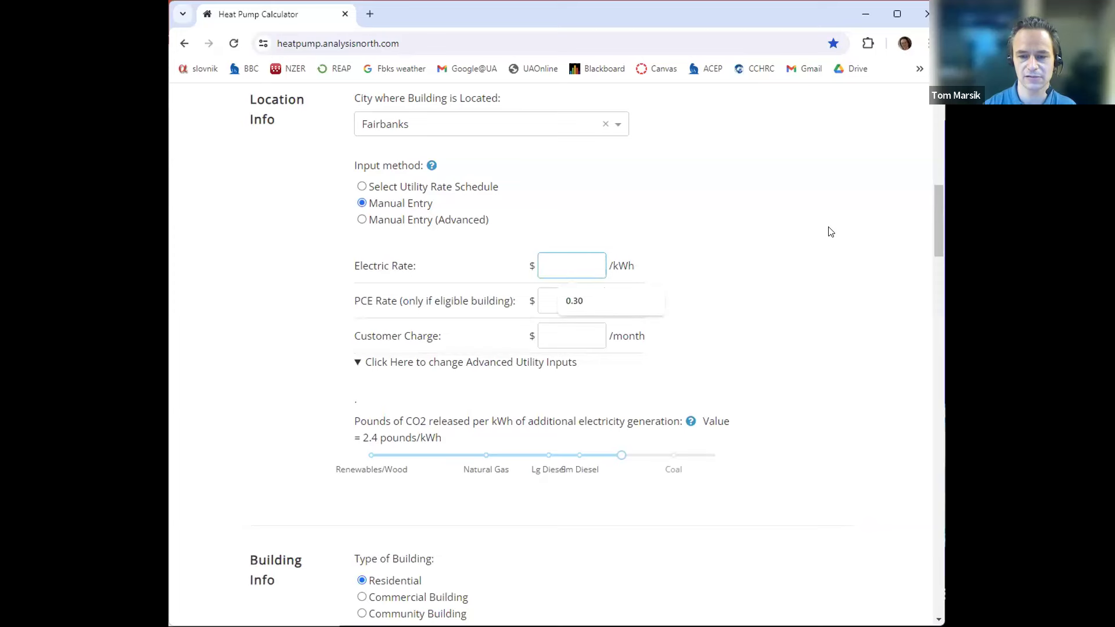
type("0.30")
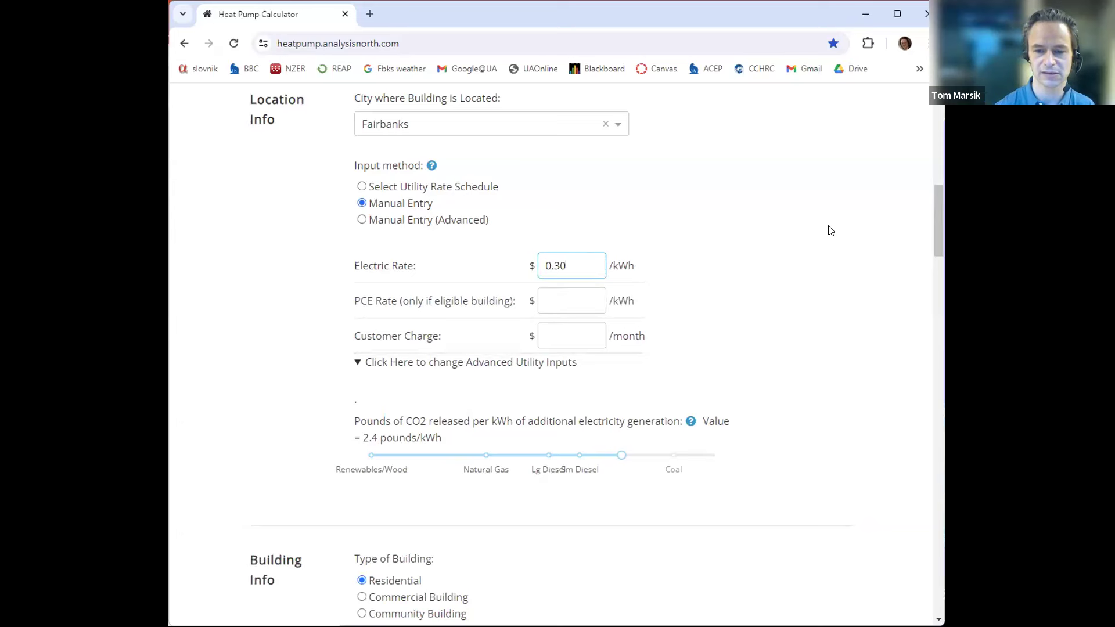
left_click(575, 329)
type("22.50")
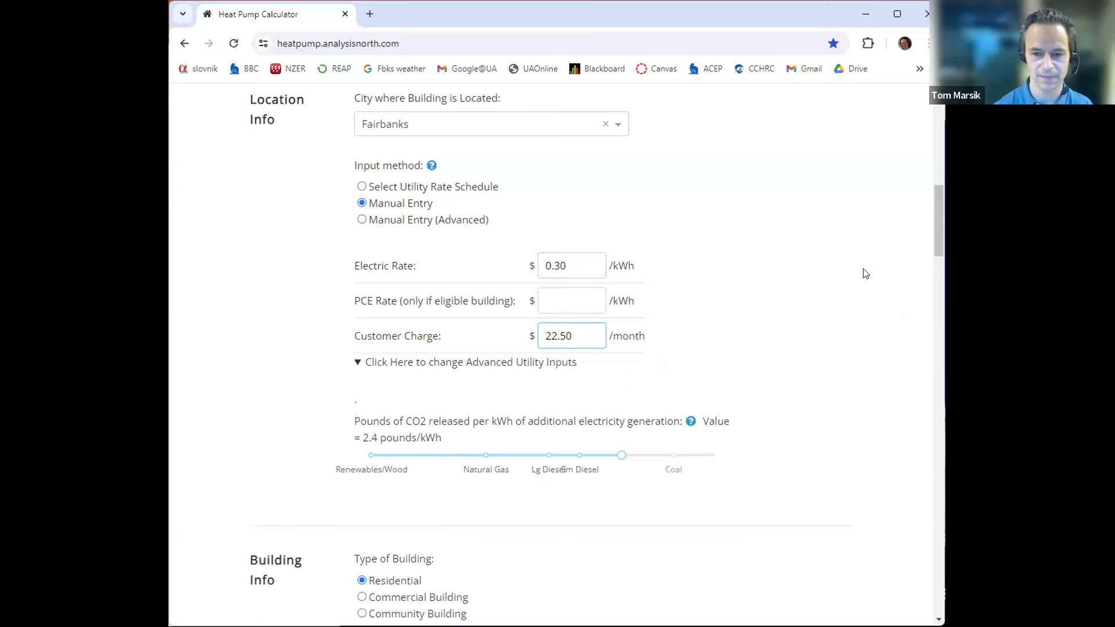
left_click(773, 319)
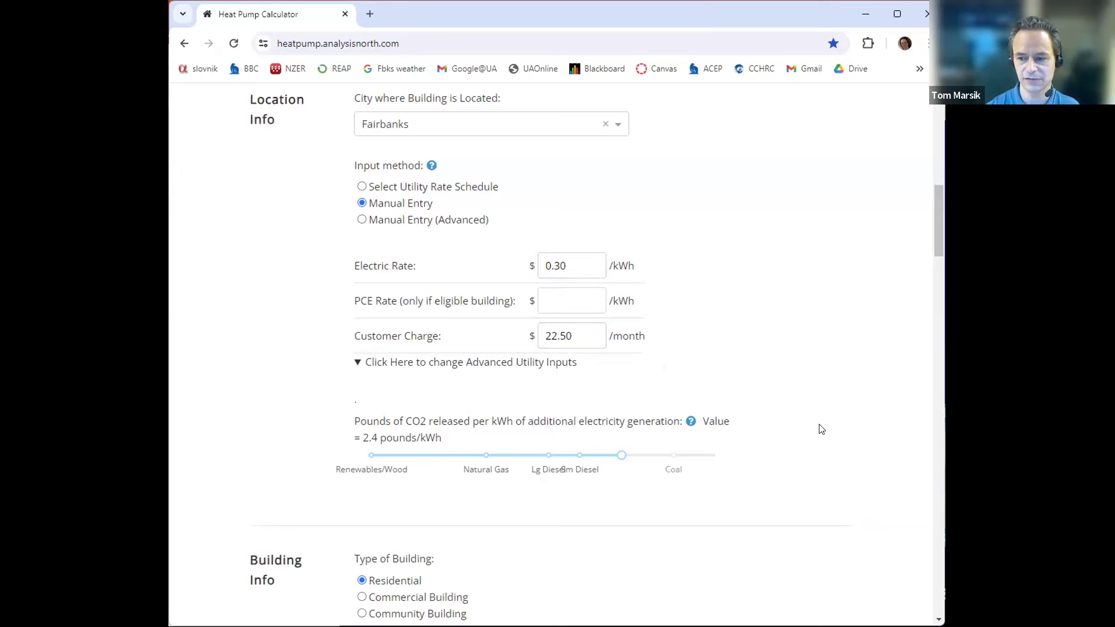
Step: Set the building floor area to 1750 square feet with no garage
scroll(841, 428, "down", 3)
scroll(842, 424, "down", 4)
scroll(854, 401, "up", 2)
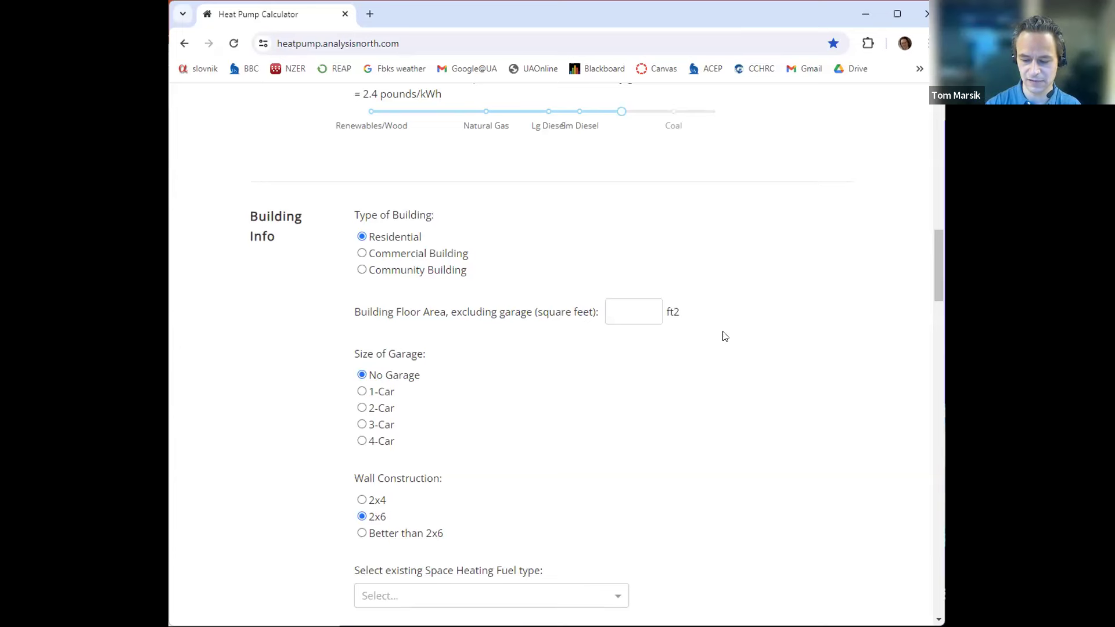
left_click(639, 312)
type("1750")
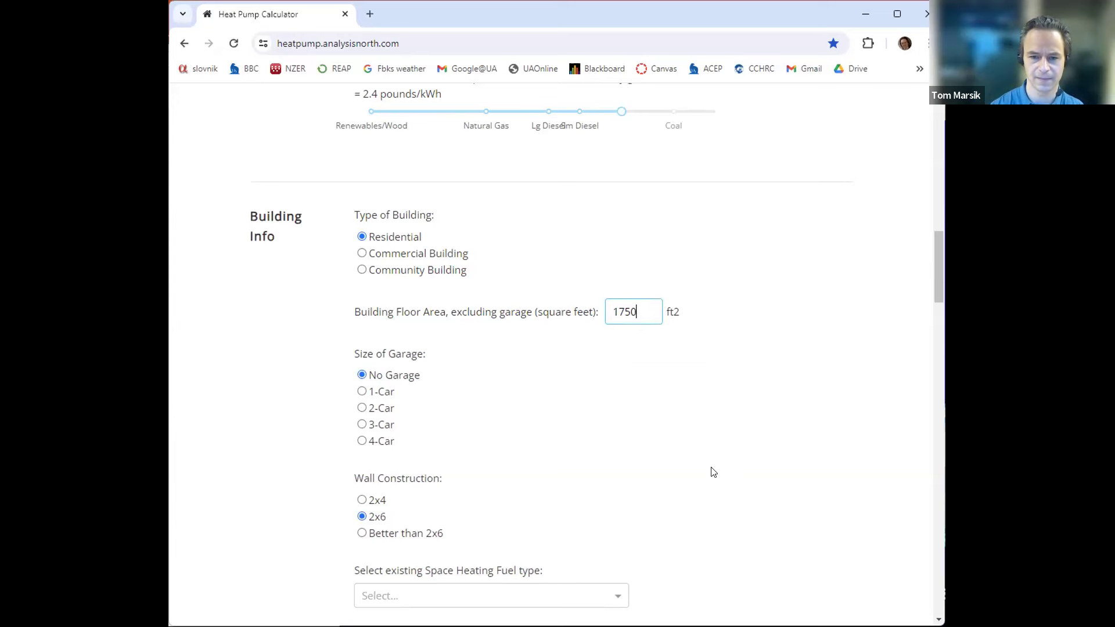
scroll(509, 401, "down", 1)
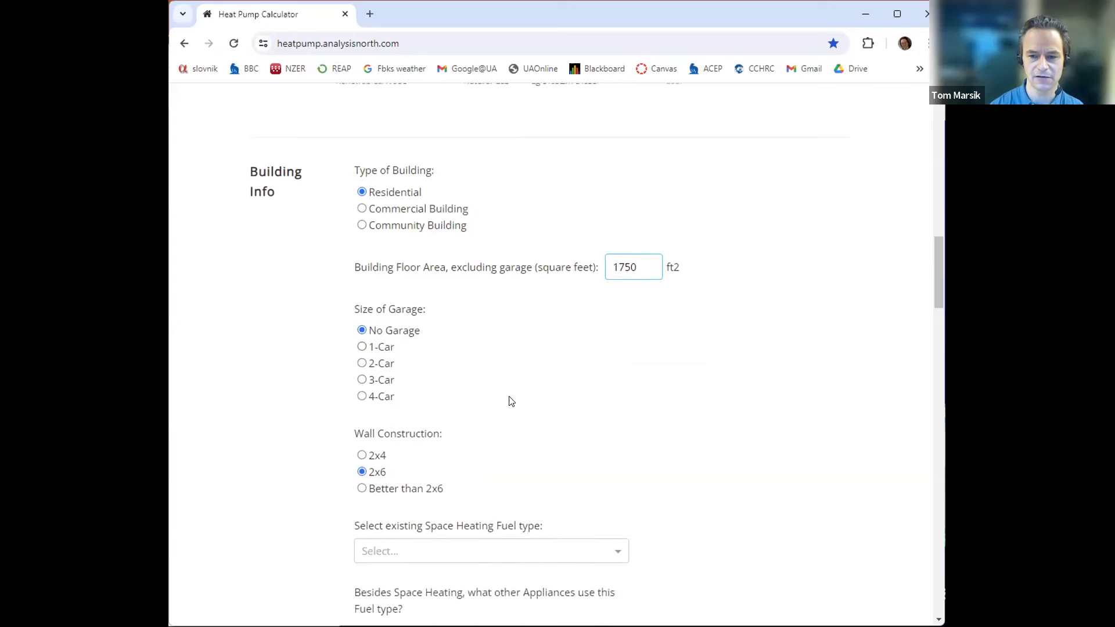
left_click(583, 338)
left_click(361, 307)
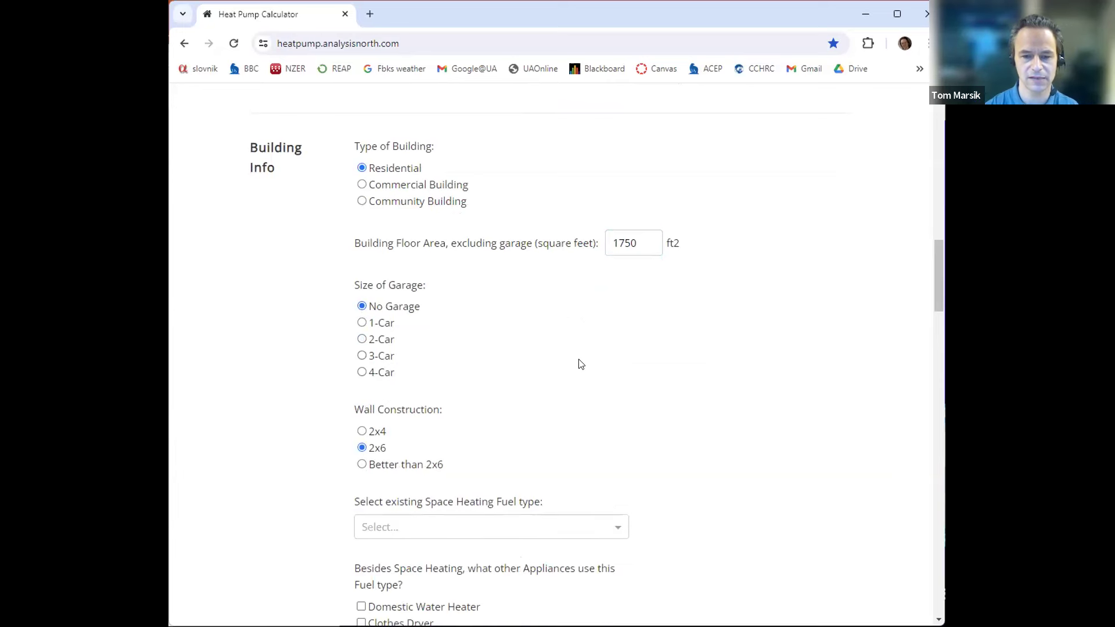
Step: Choose #1 Oil as the existing space heating fuel type
scroll(587, 380, "down", 1)
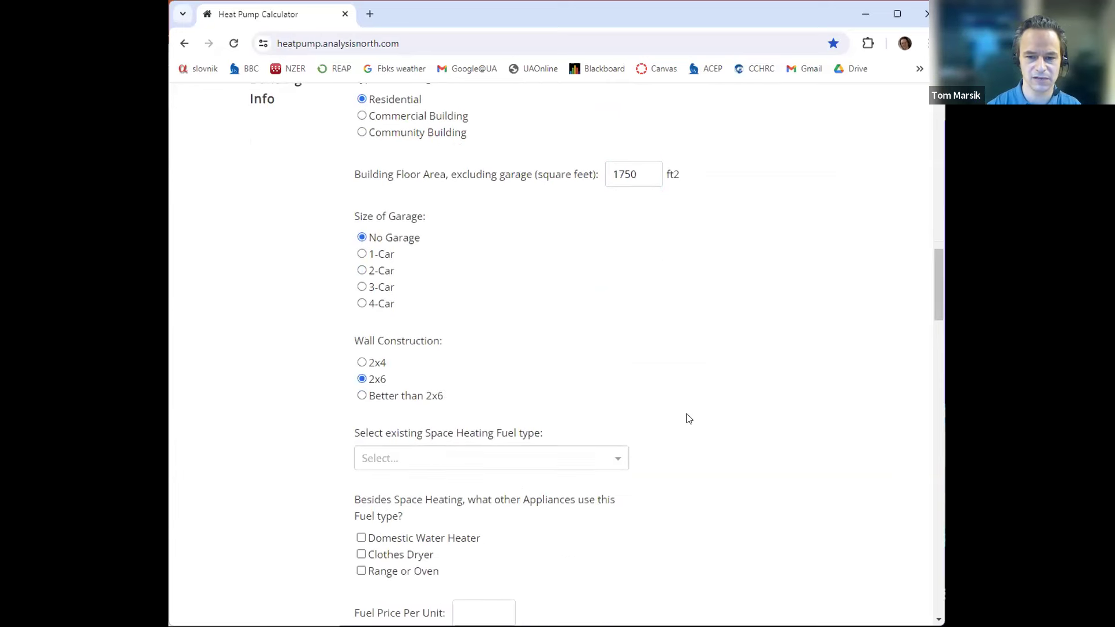
scroll(702, 417, "down", 3)
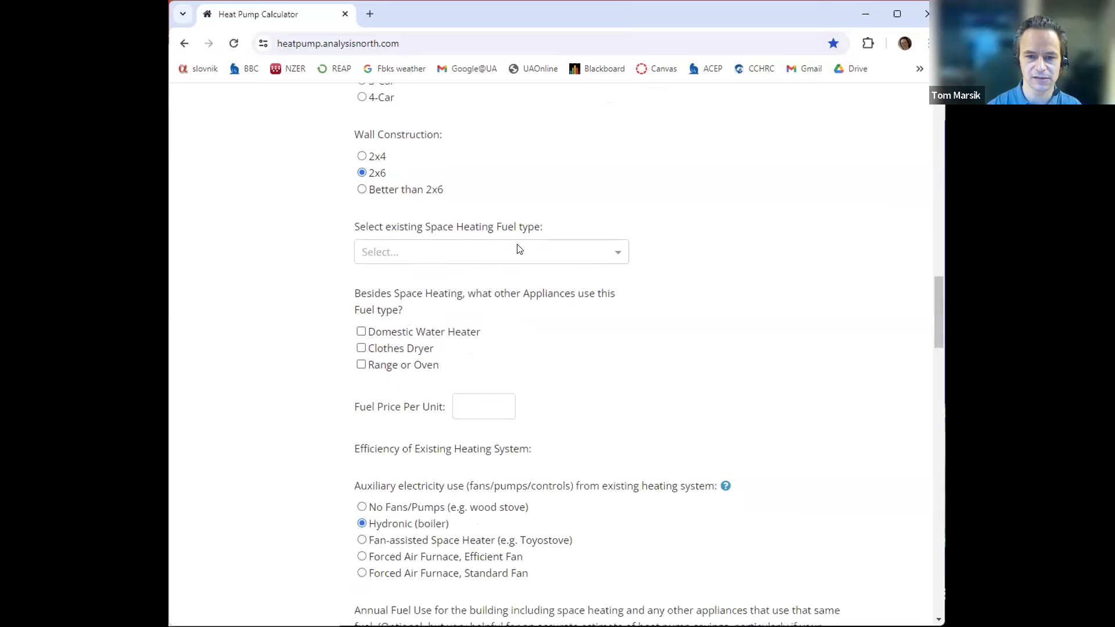
left_click(619, 254)
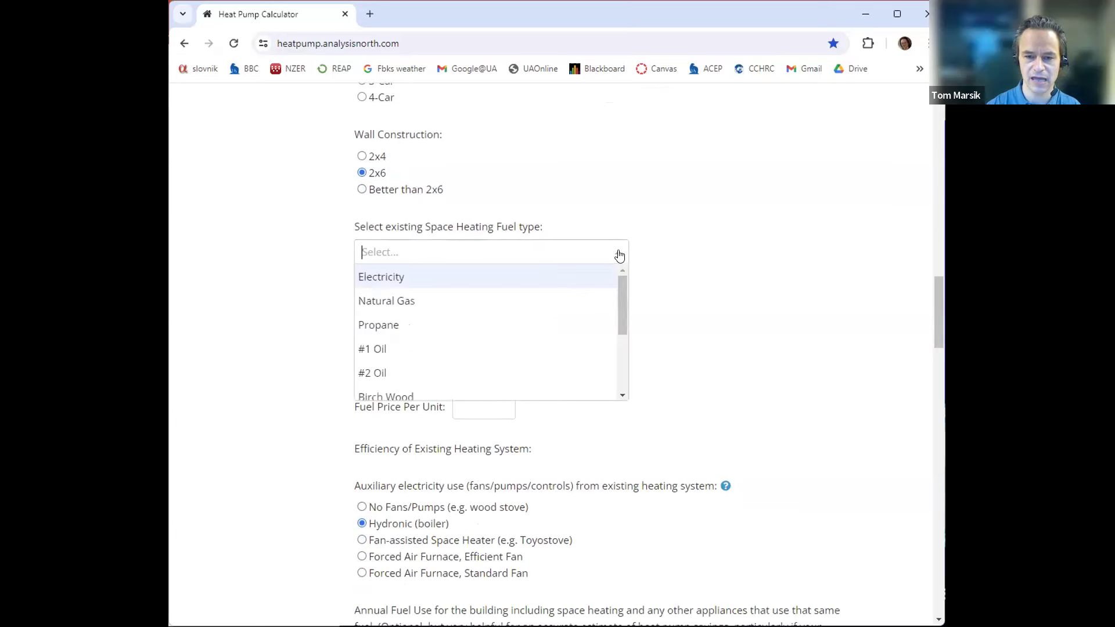
left_click(396, 349)
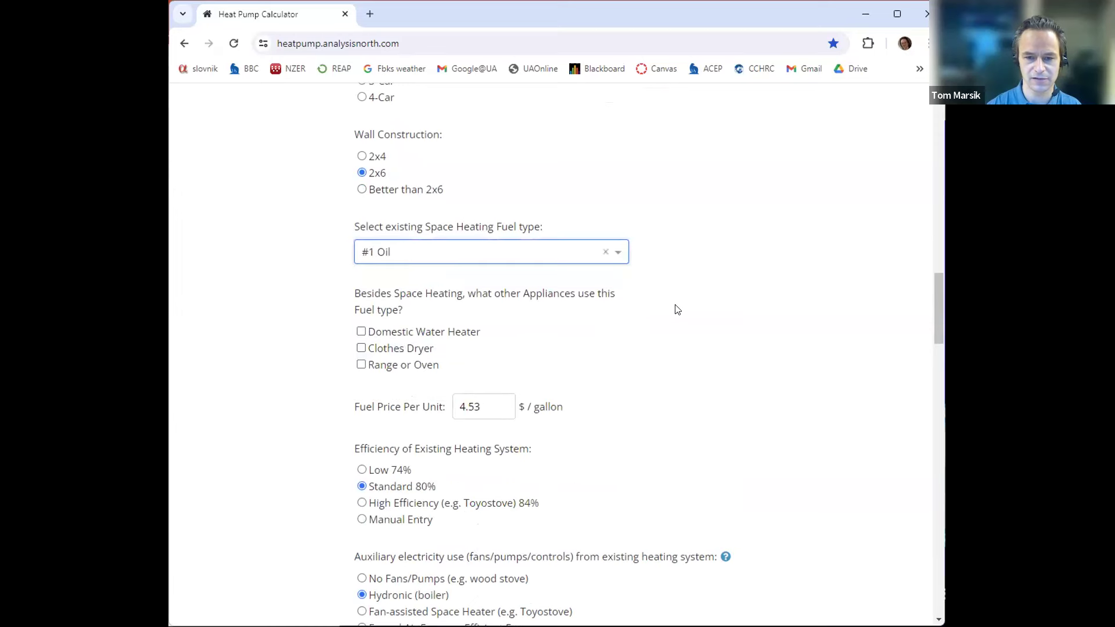
Step: Review the fuel price, existing system efficiency, auxiliary electricity use, annual fuel use and January and May electricity inputs
scroll(714, 321, "down", 2)
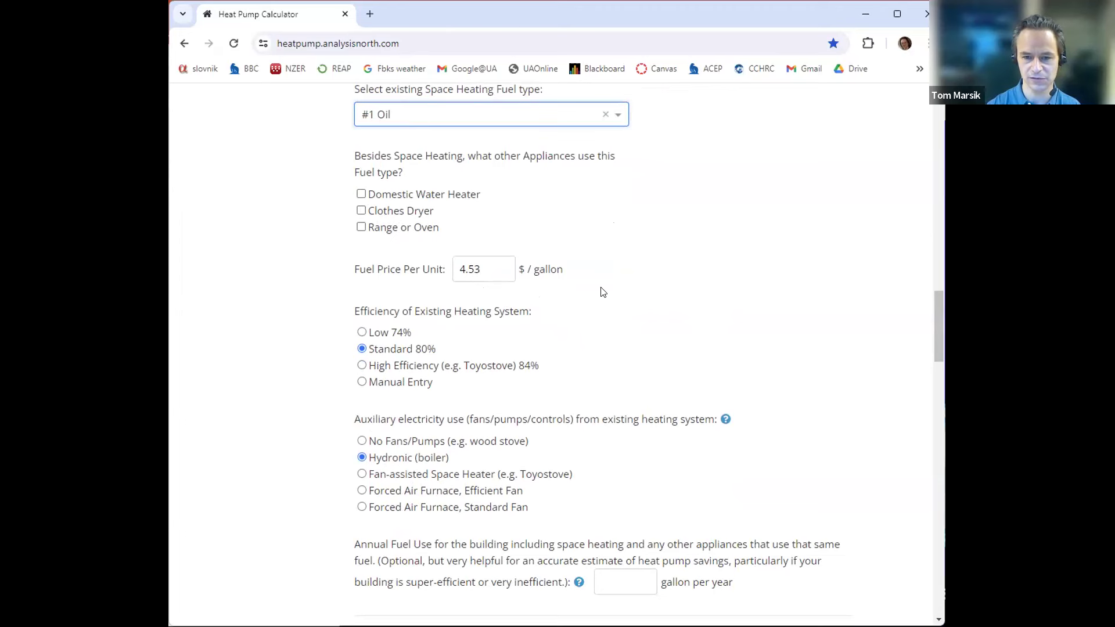
scroll(603, 293, "down", 1)
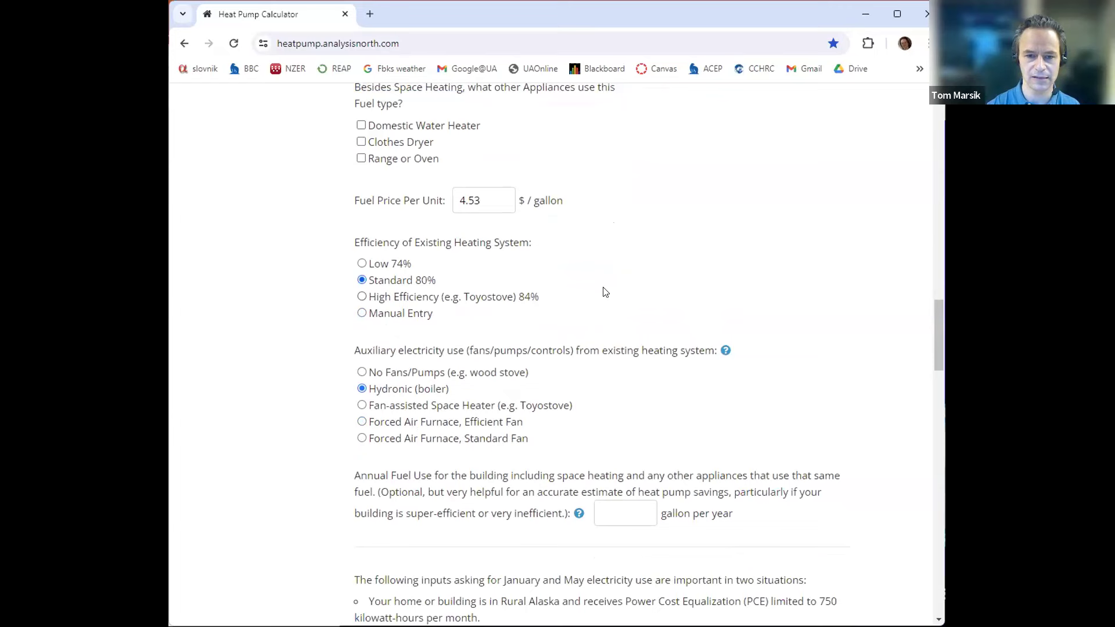
scroll(603, 292, "down", 1)
scroll(633, 247, "down", 1)
scroll(635, 248, "down", 1)
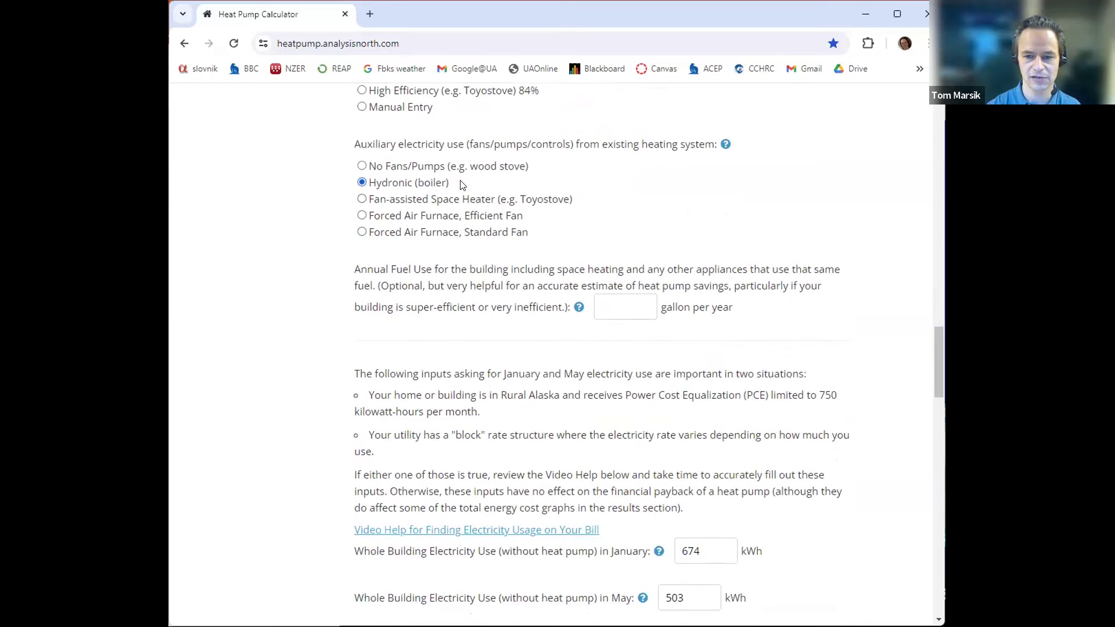
scroll(758, 260, "down", 1)
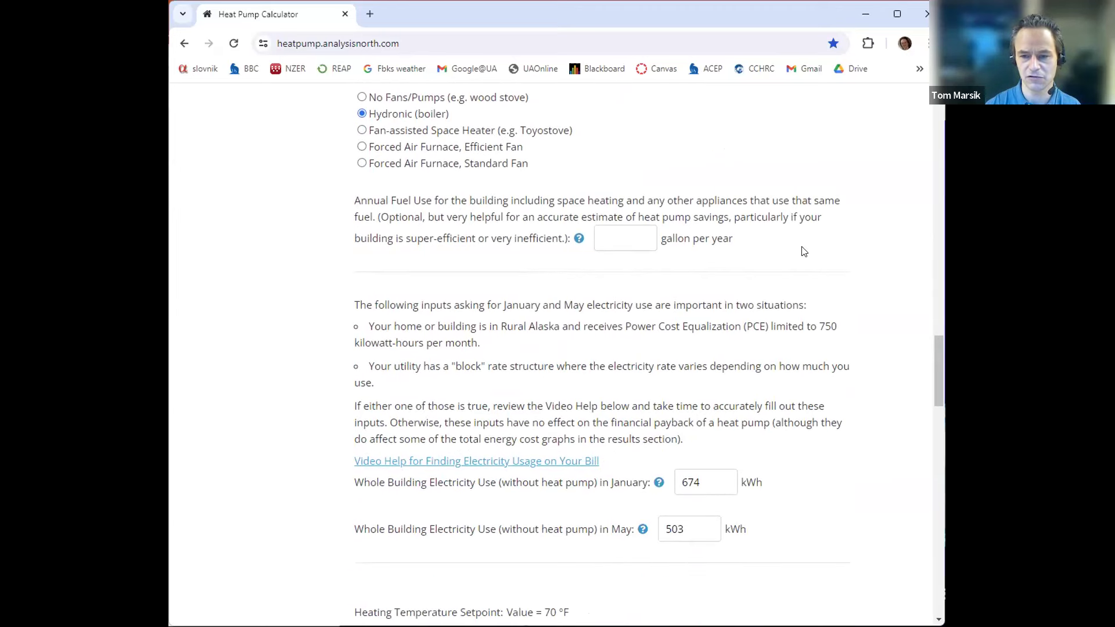
mouse_move(804, 250)
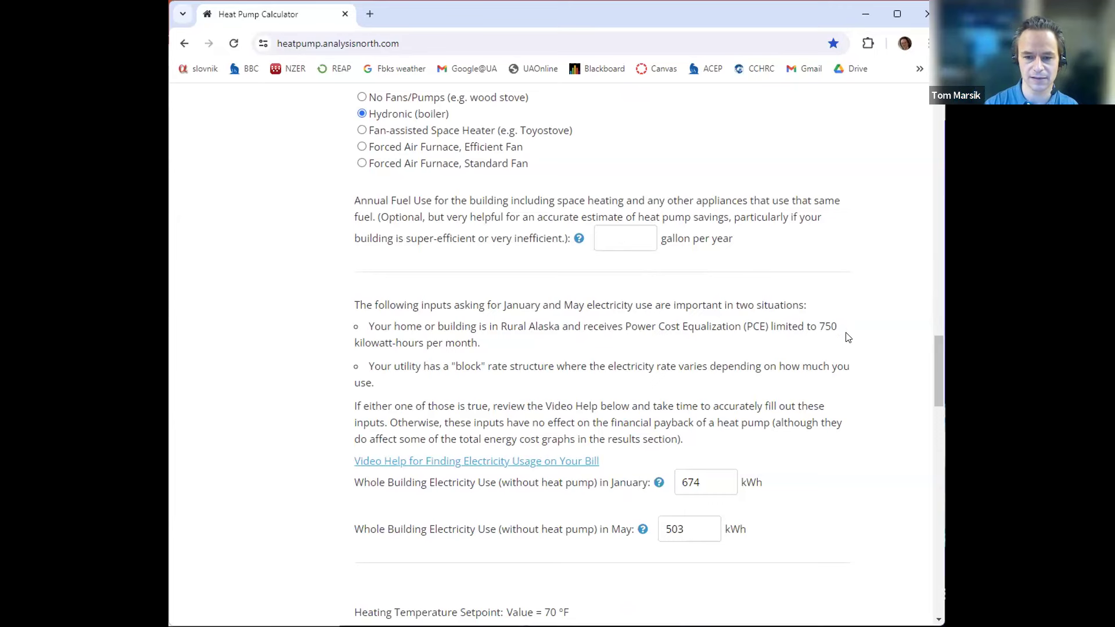
scroll(849, 337, "down", 5)
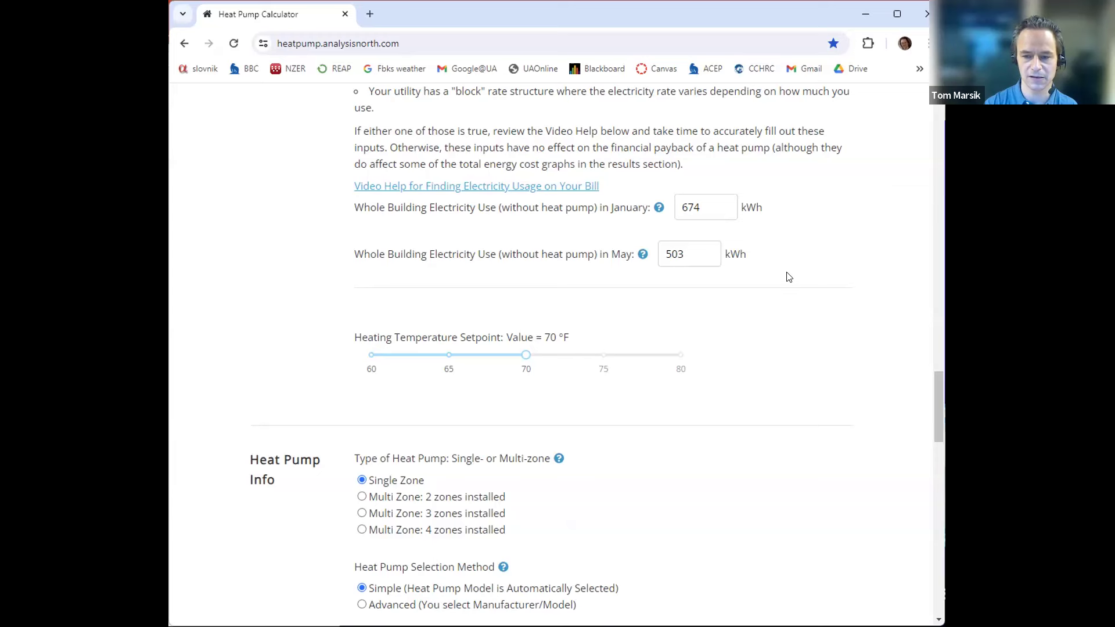
Step: Review the heating setpoint and the heat pump inputs for zones, selection method, cost, rebates, financing and turn-off conditions
scroll(778, 273, "down", 1)
scroll(768, 278, "down", 1)
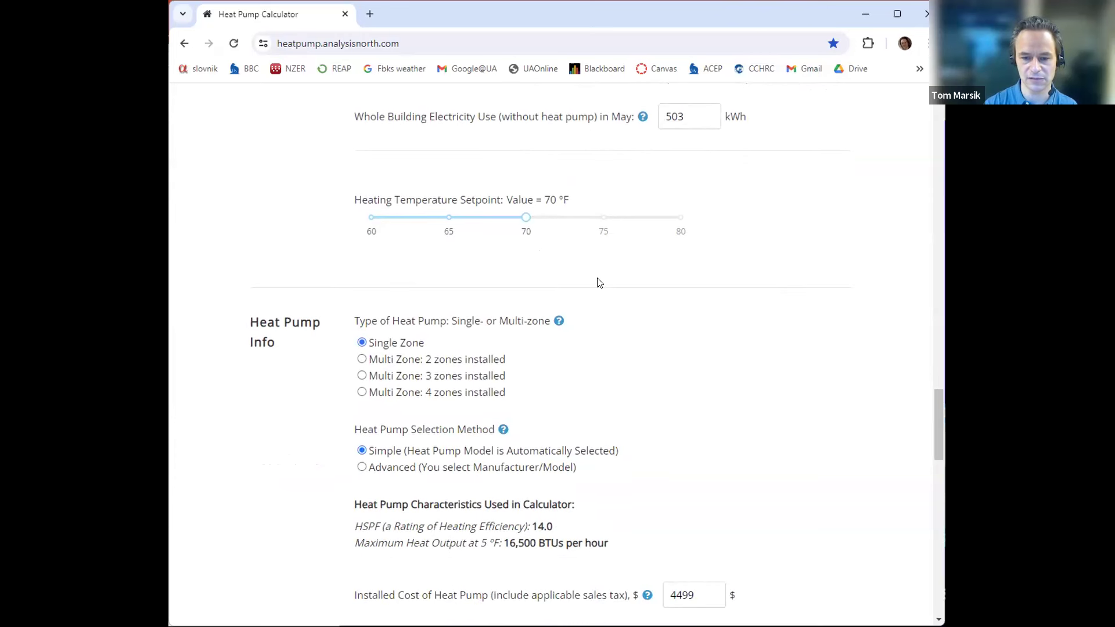
scroll(655, 308, "down", 2)
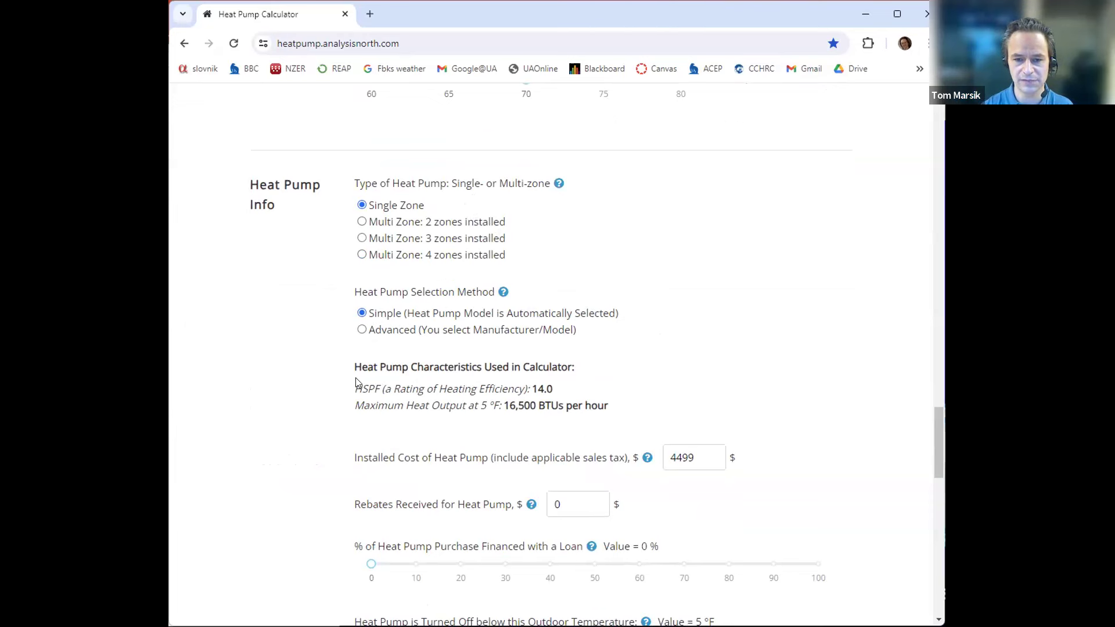
scroll(620, 381, "down", 1)
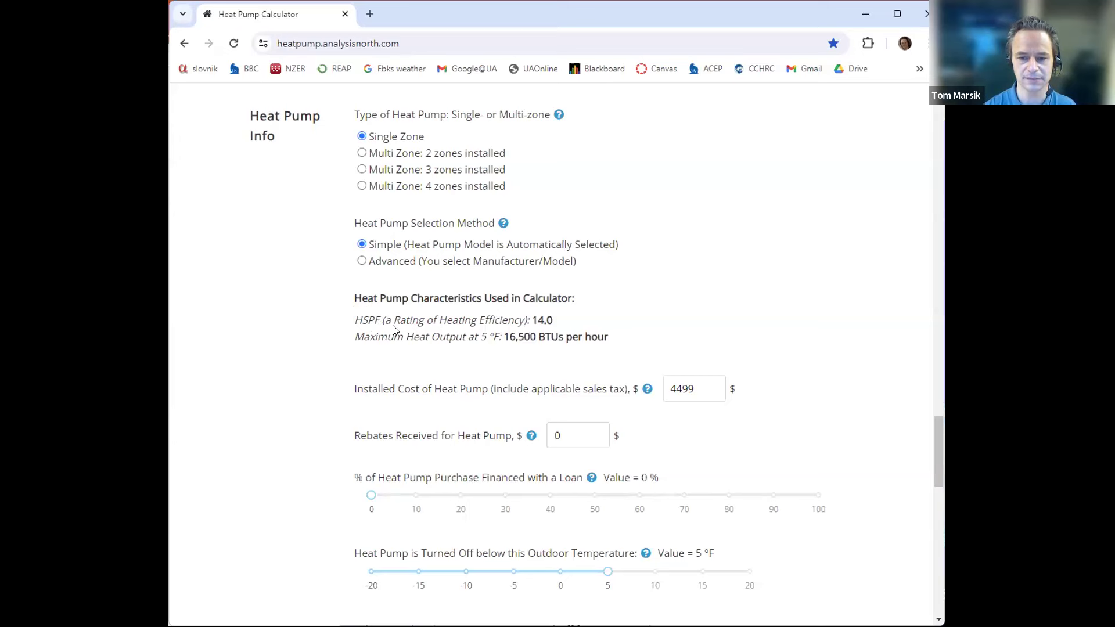
scroll(768, 369, "down", 2)
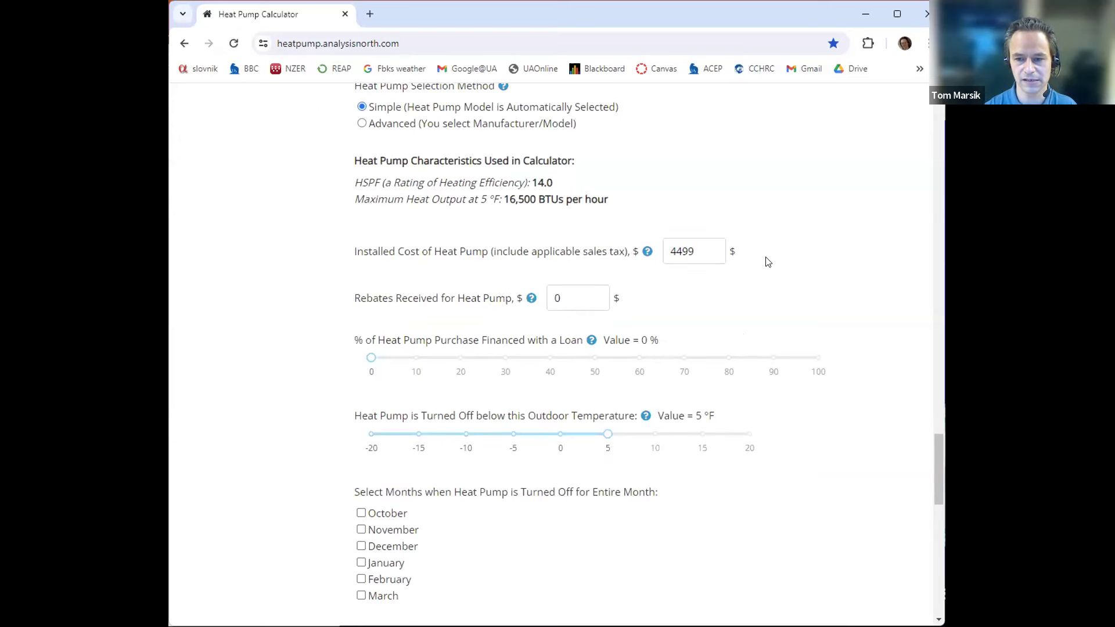
scroll(685, 287, "down", 1)
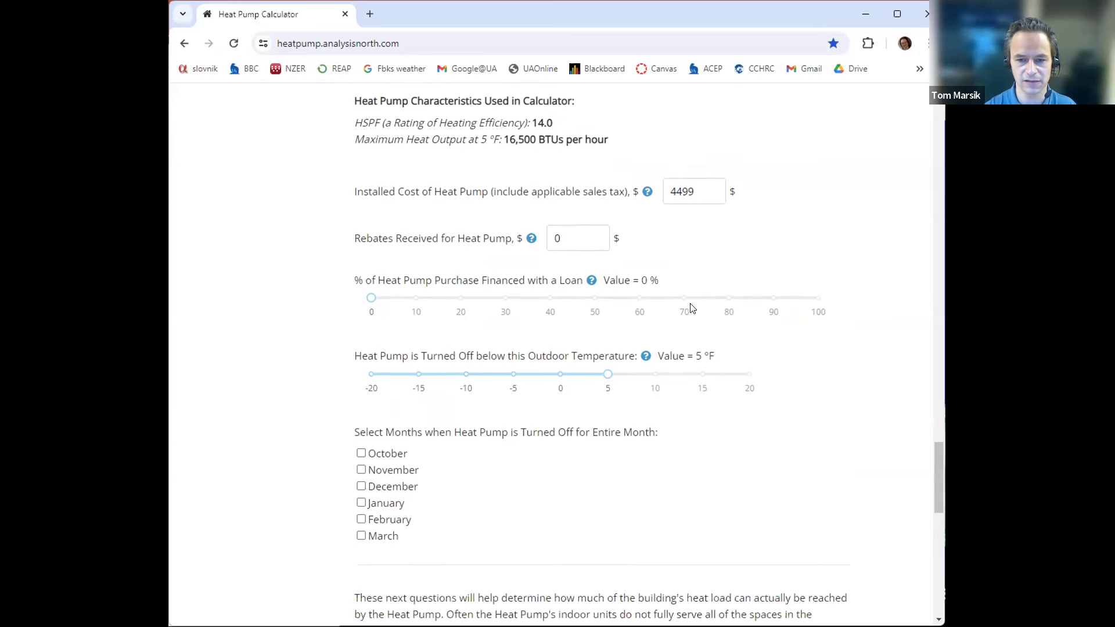
Step: Review the turn-off months, space heater, open exposure, bedroom temperature tolerance, door and sales tax inputs
scroll(770, 340, "down", 1)
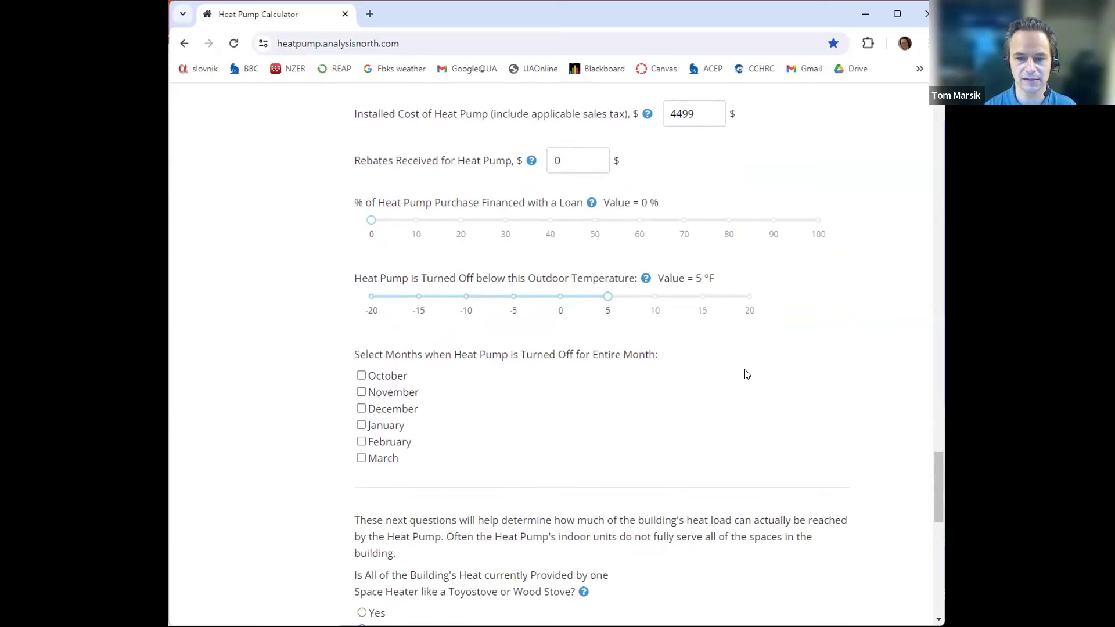
scroll(746, 375, "down", 1)
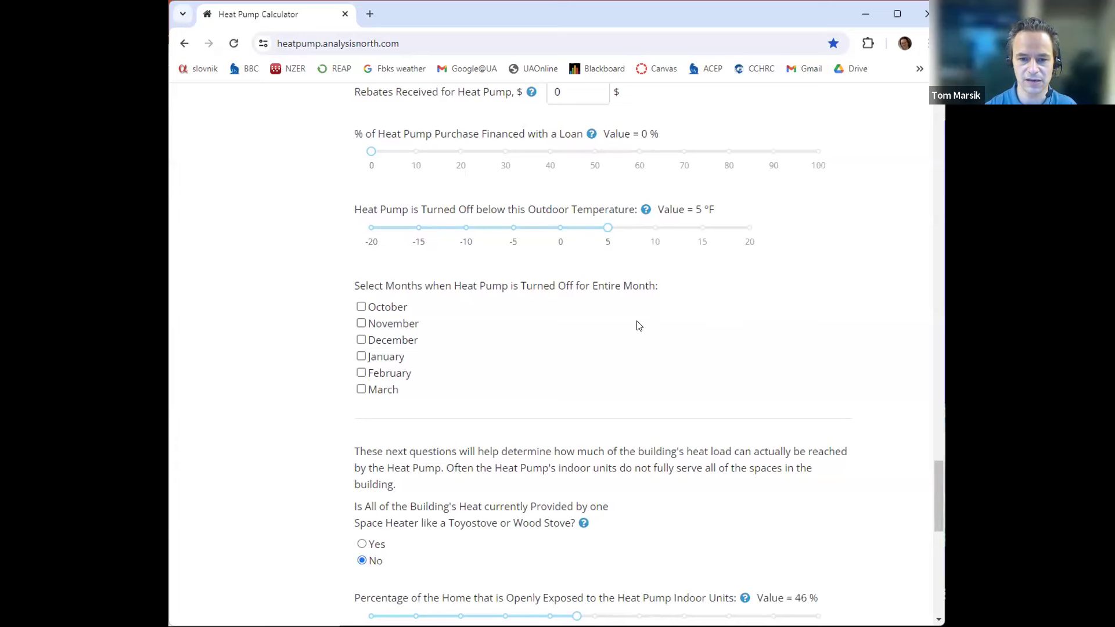
scroll(637, 324, "down", 2)
scroll(624, 302, "down", 3)
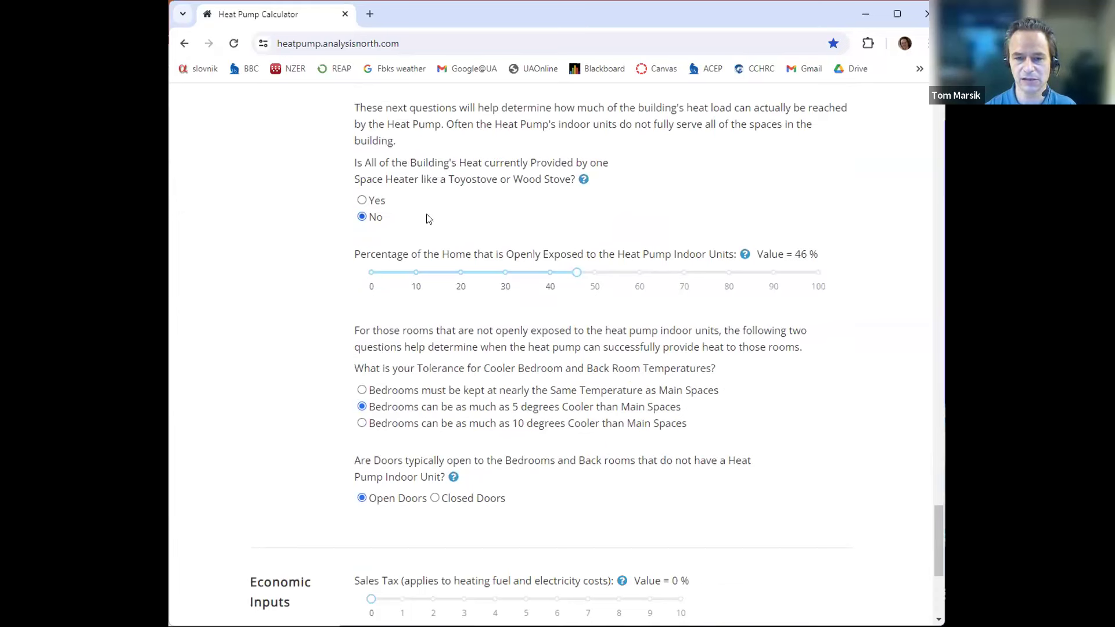
scroll(413, 214, "down", 1)
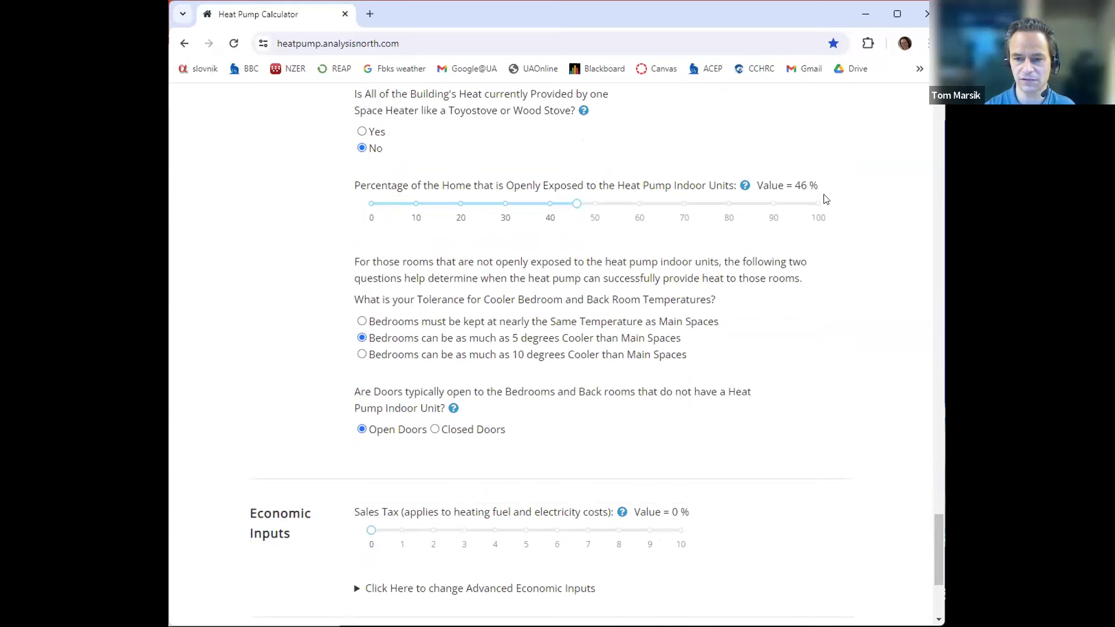
scroll(809, 364, "down", 1)
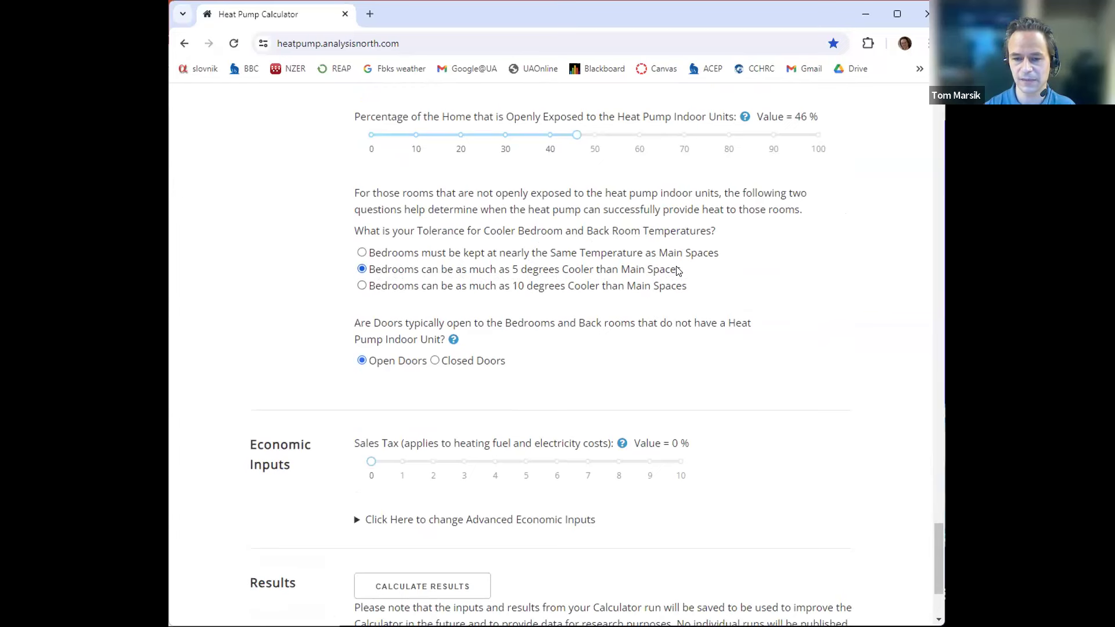
scroll(757, 311, "down", 1)
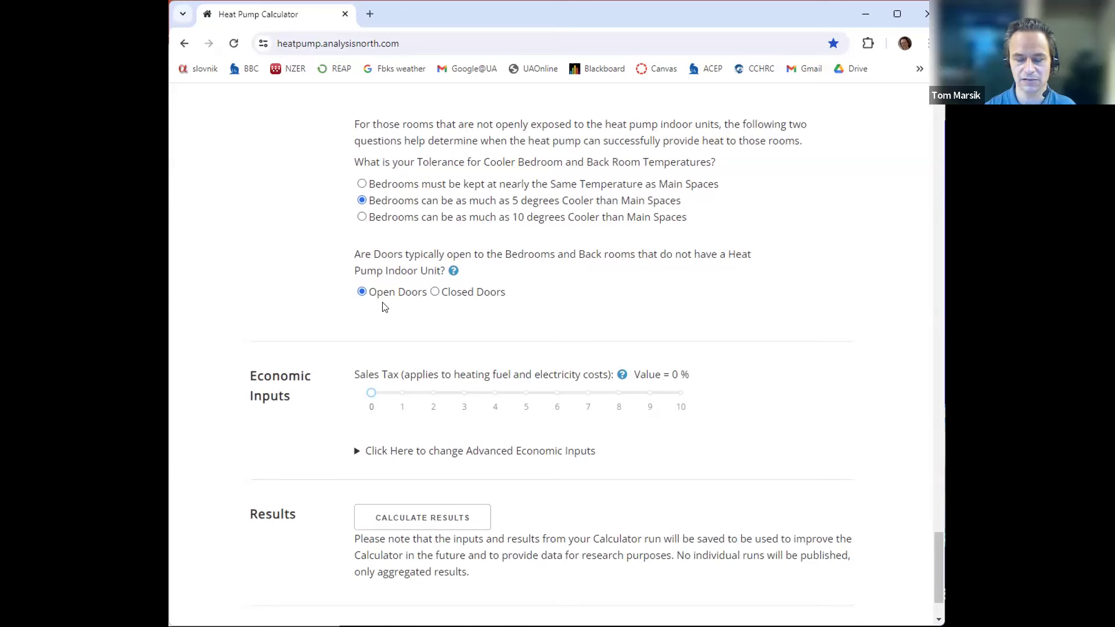
scroll(819, 366, "down", 1)
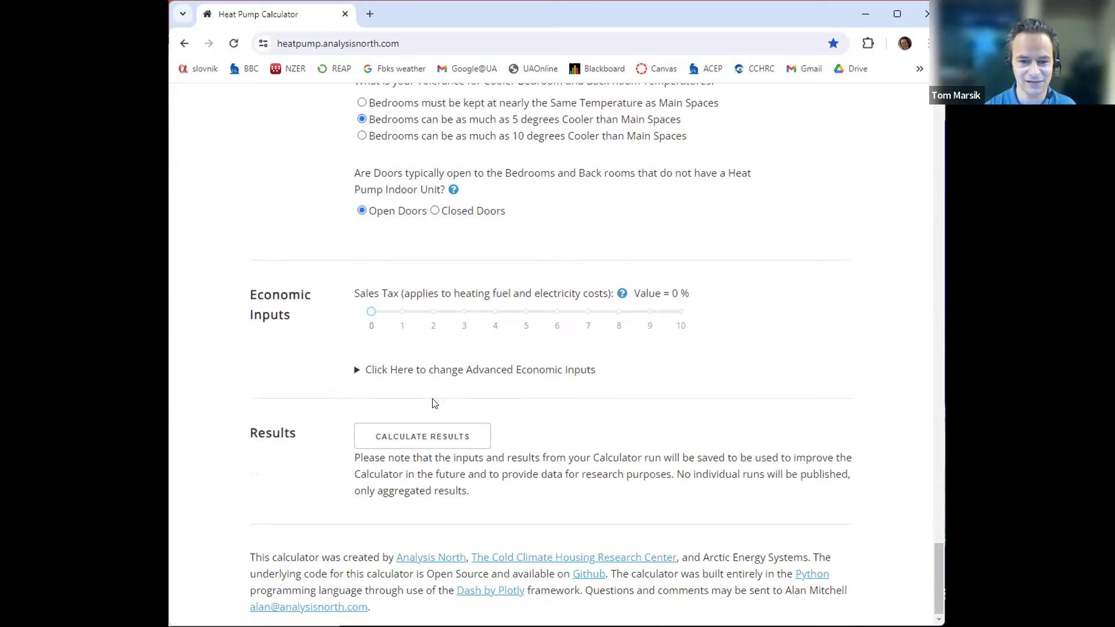
Step: Calculate the heat pump results and bring up the rate of return and net present value
left_click(428, 439)
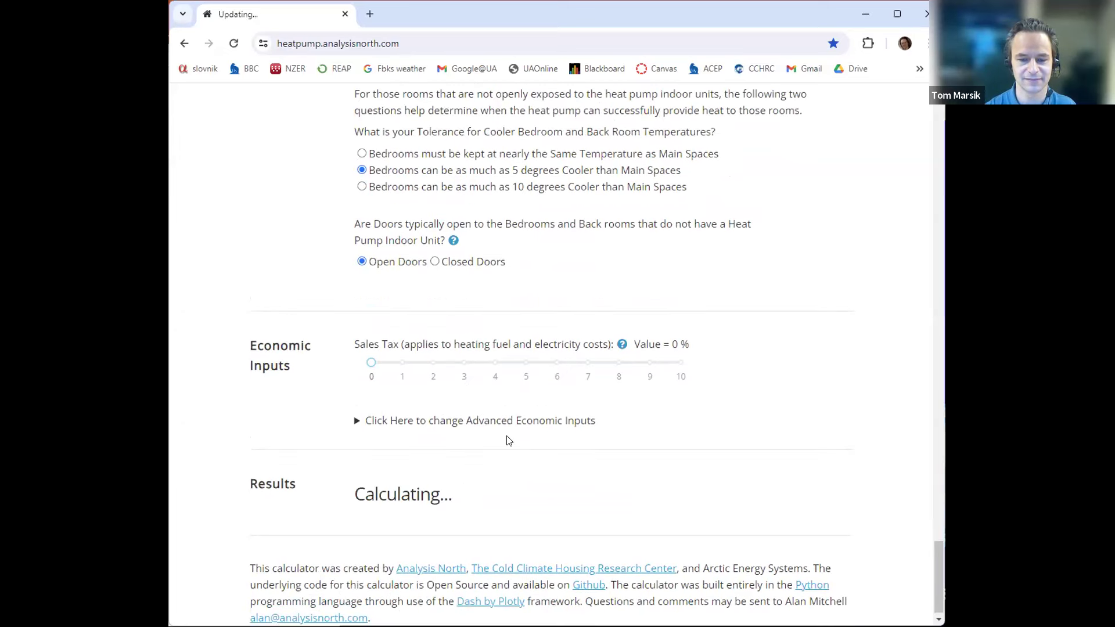
scroll(653, 439, "down", 2)
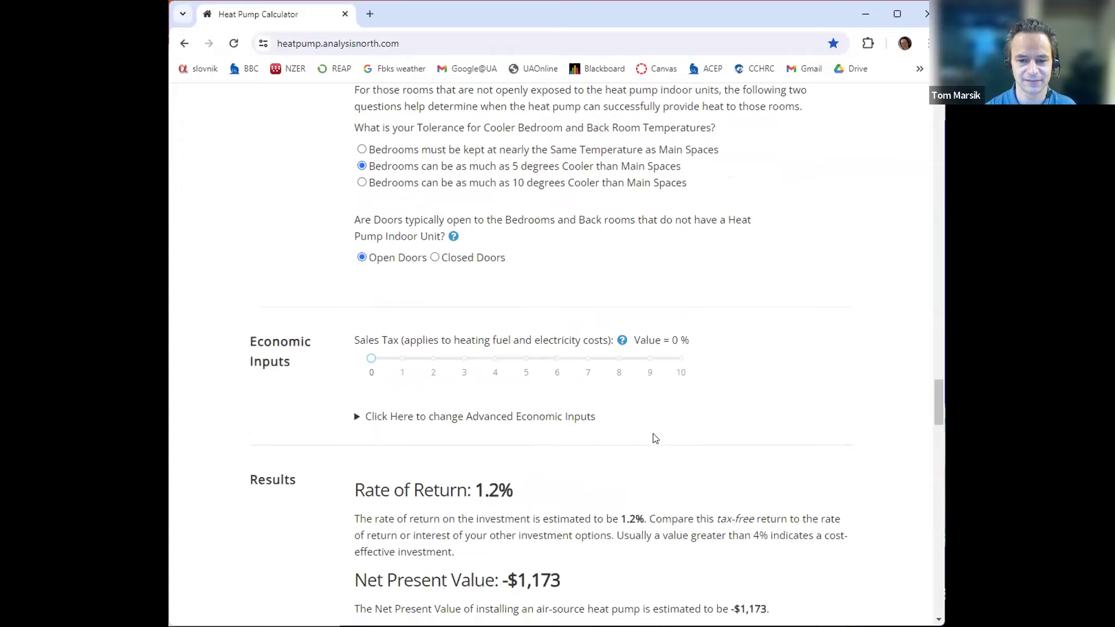
scroll(654, 437, "down", 3)
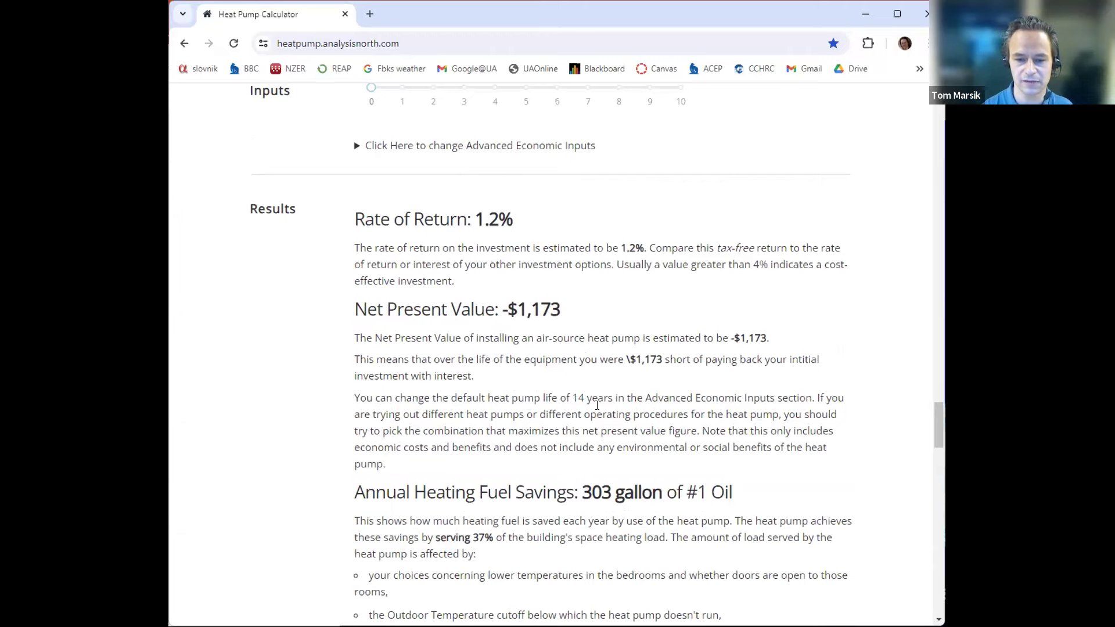
Step: Examine the annual fuel savings, electricity increase, heat pump sizing, seasonal COP, energy prices and greenhouse gas emissions results
scroll(598, 400, "down", 2)
scroll(614, 401, "down", 1)
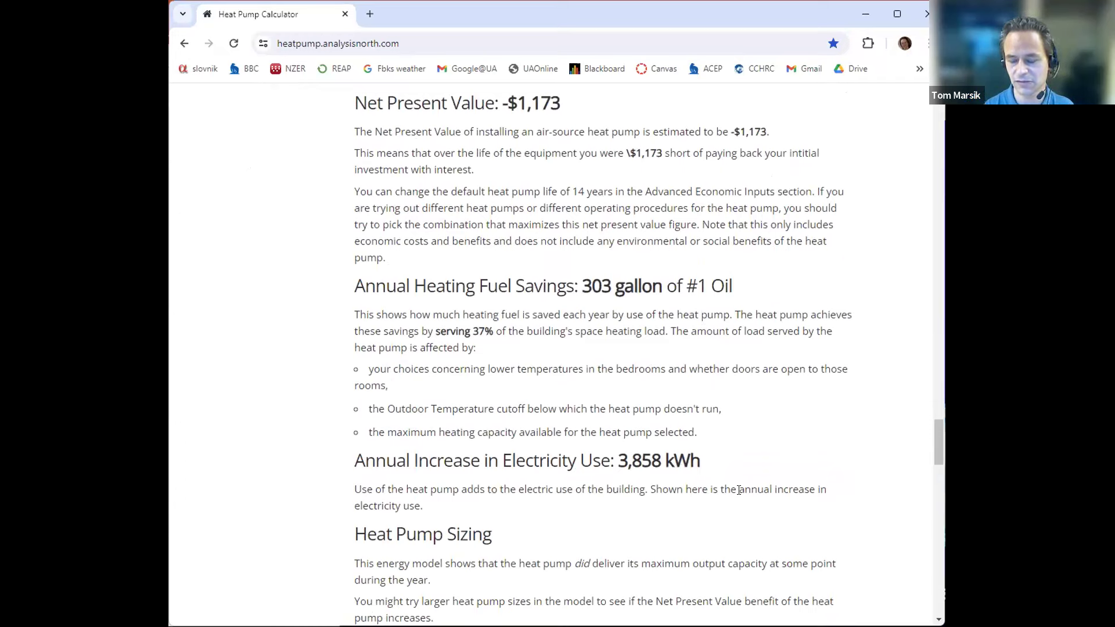
scroll(730, 467, "down", 1)
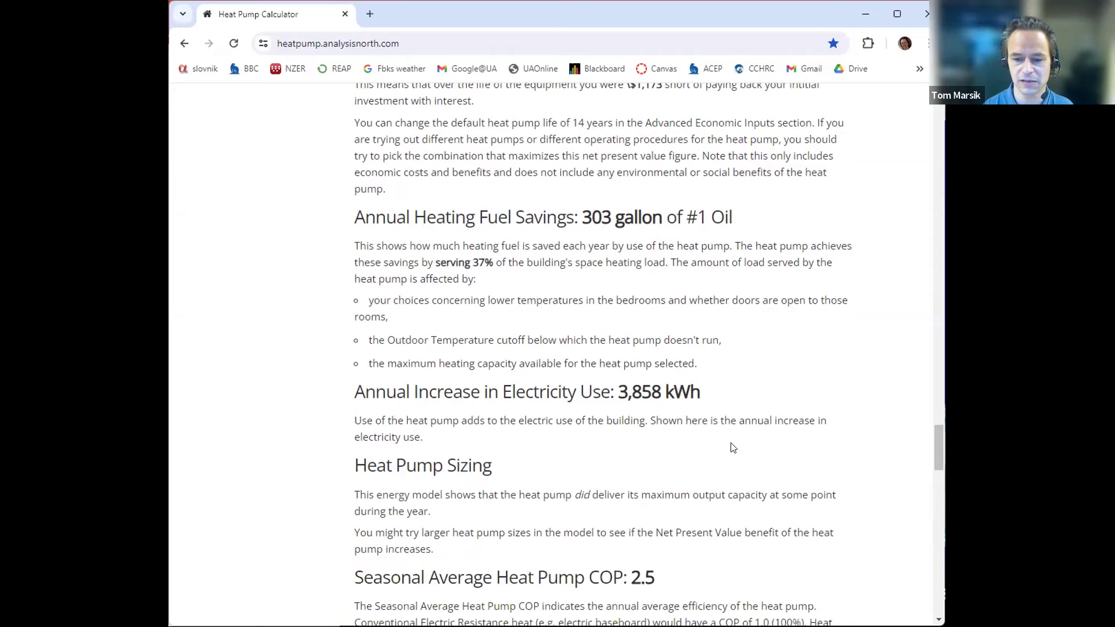
scroll(718, 446, "down", 3)
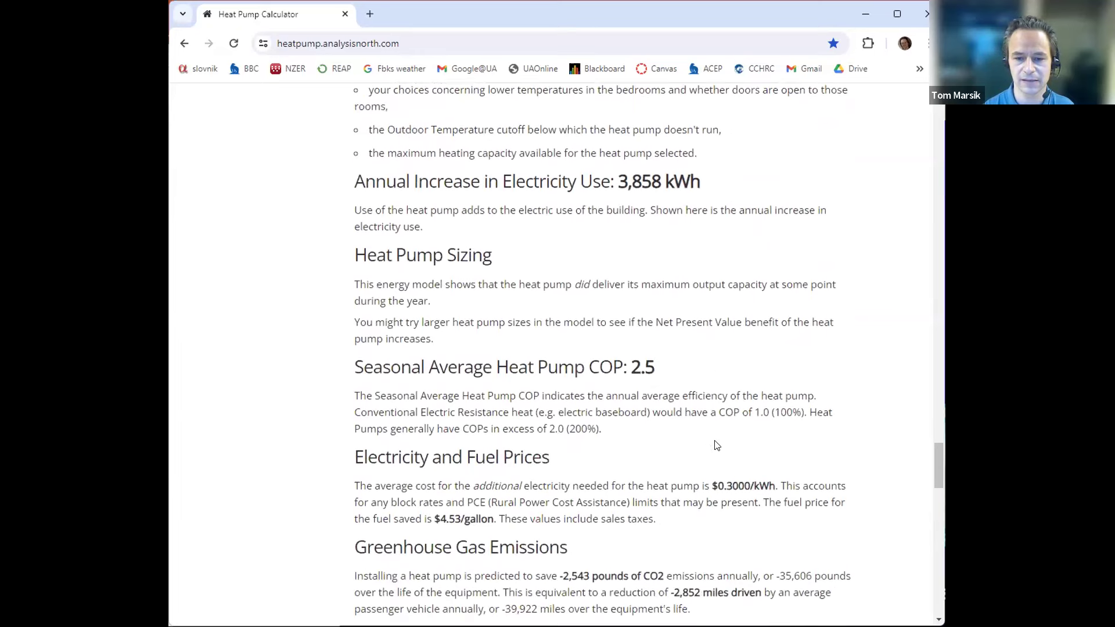
scroll(717, 446, "down", 1)
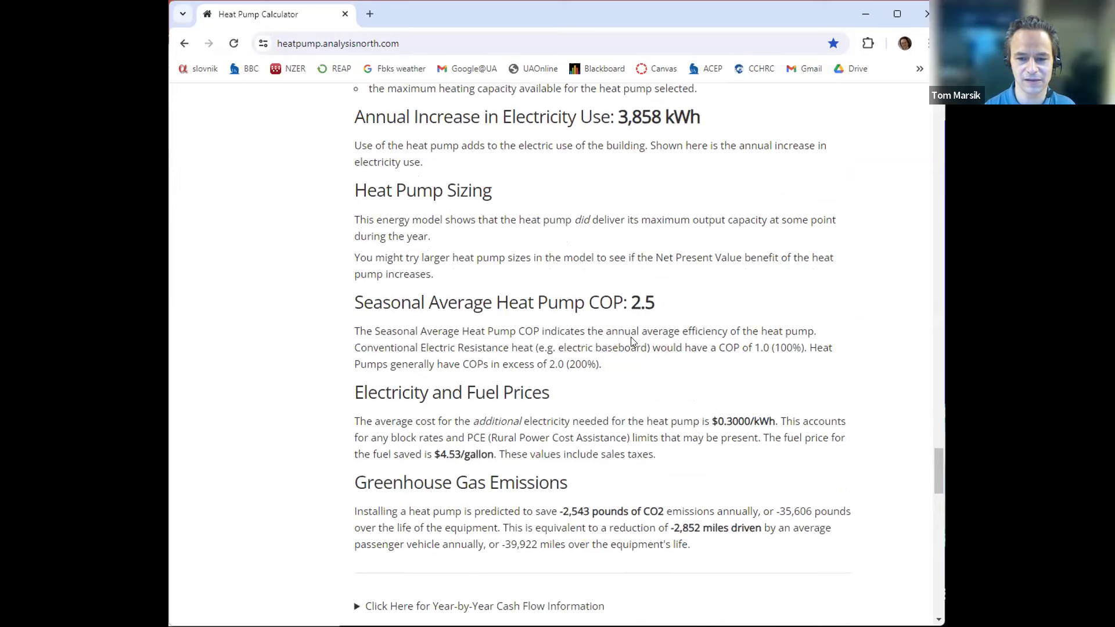
scroll(613, 342, "down", 1)
scroll(613, 342, "down", 2)
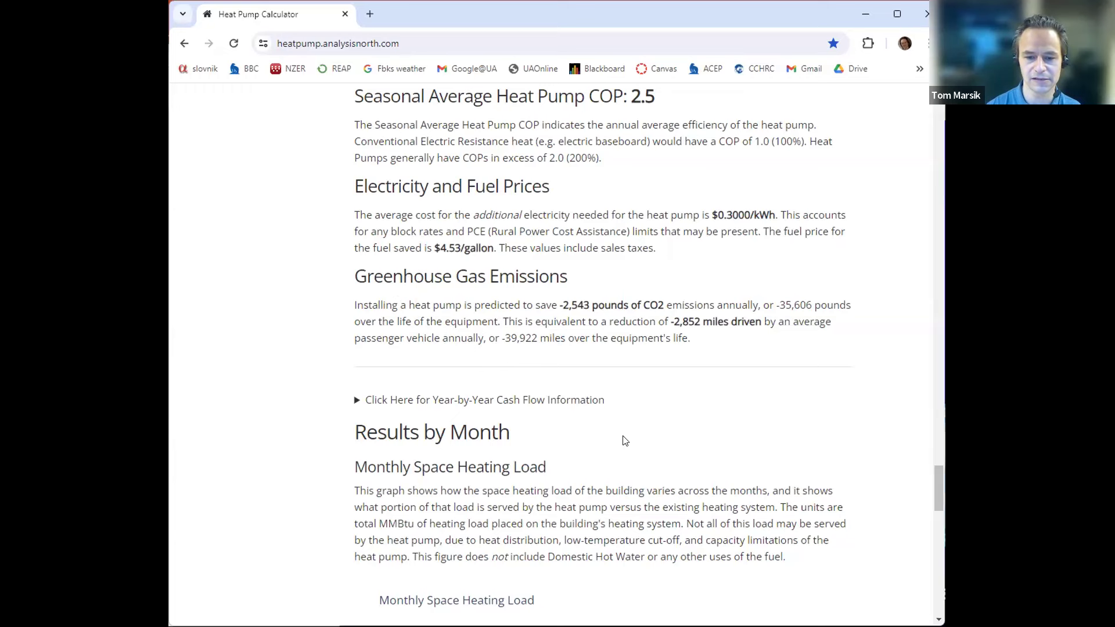
Step: Examine the monthly space heating load chart for January and the monthly energy cost chart for April and January
scroll(622, 441, "down", 3)
scroll(621, 436, "down", 2)
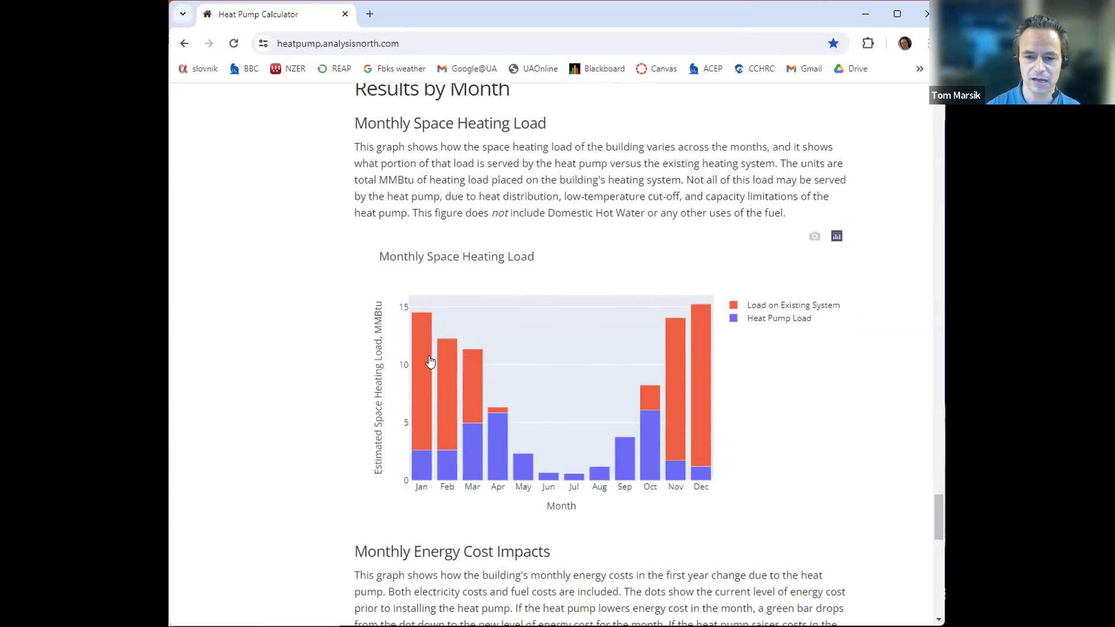
mouse_move(421, 391)
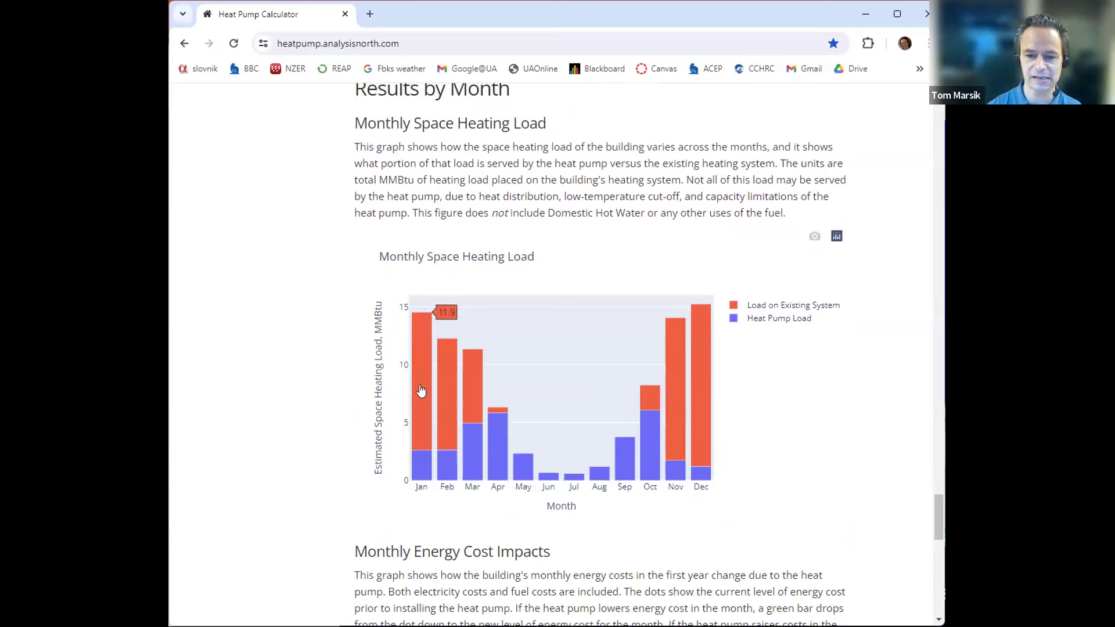
mouse_move(422, 459)
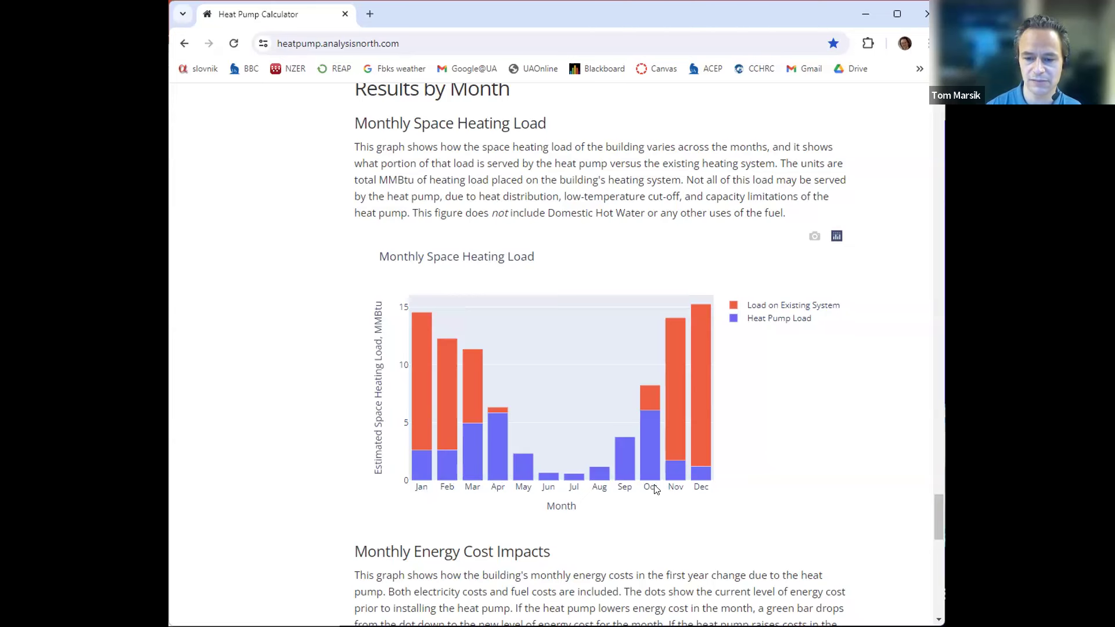
scroll(681, 515, "down", 5)
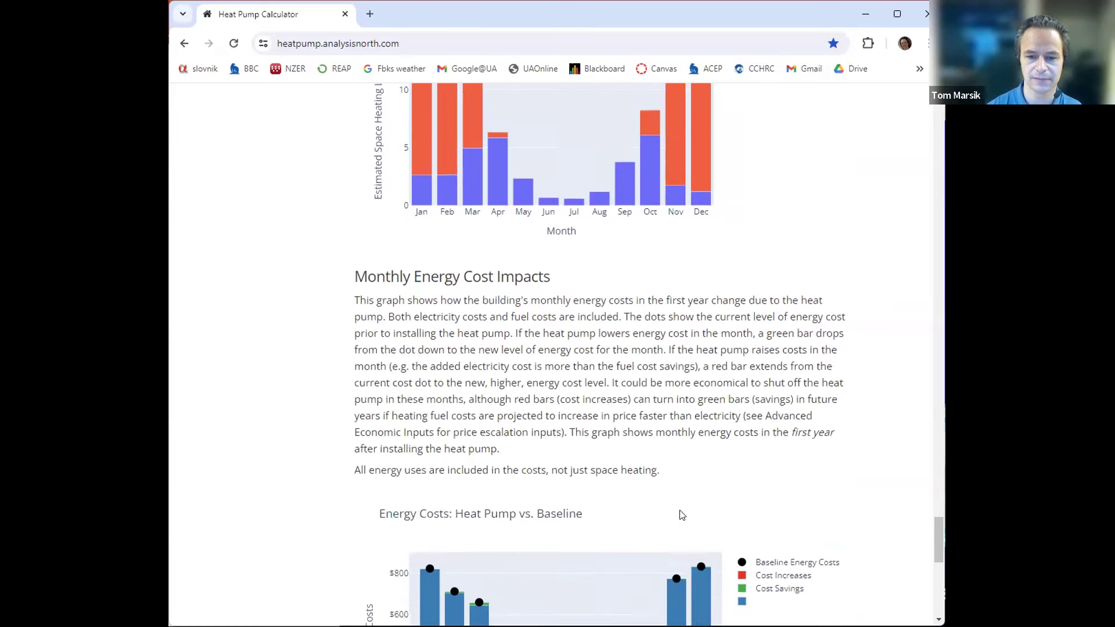
scroll(681, 513, "down", 4)
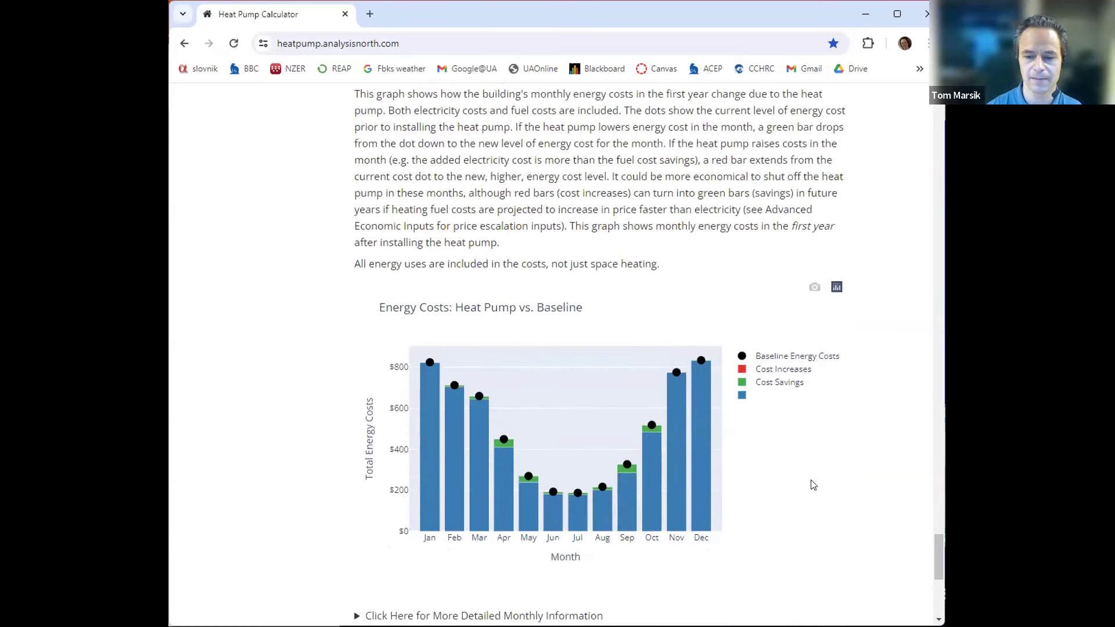
scroll(813, 485, "down", 1)
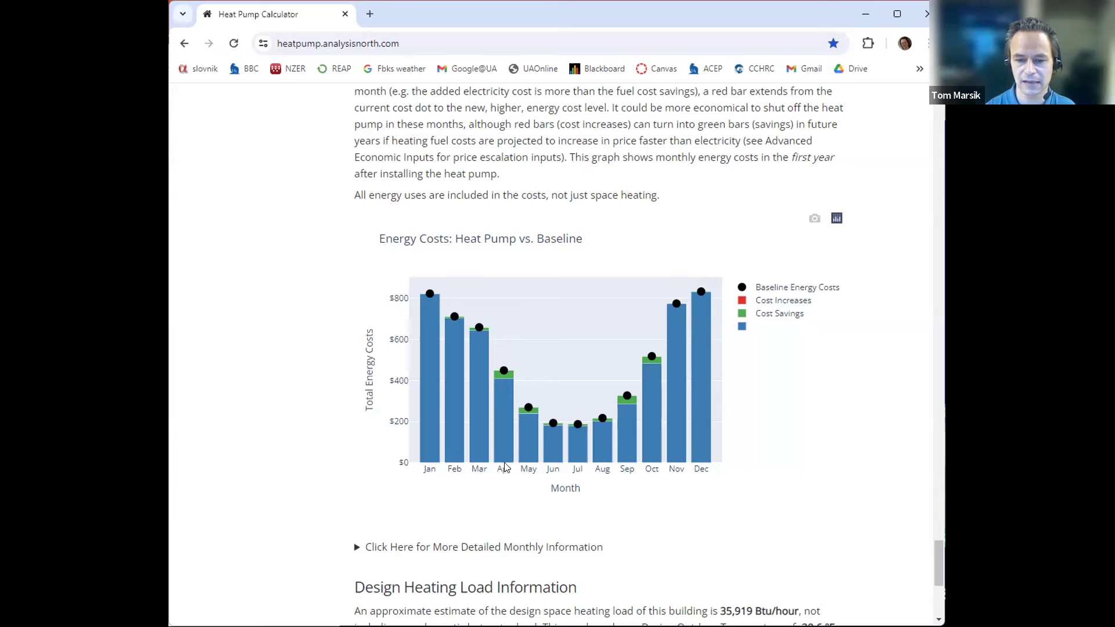
mouse_move(506, 424)
mouse_move(505, 371)
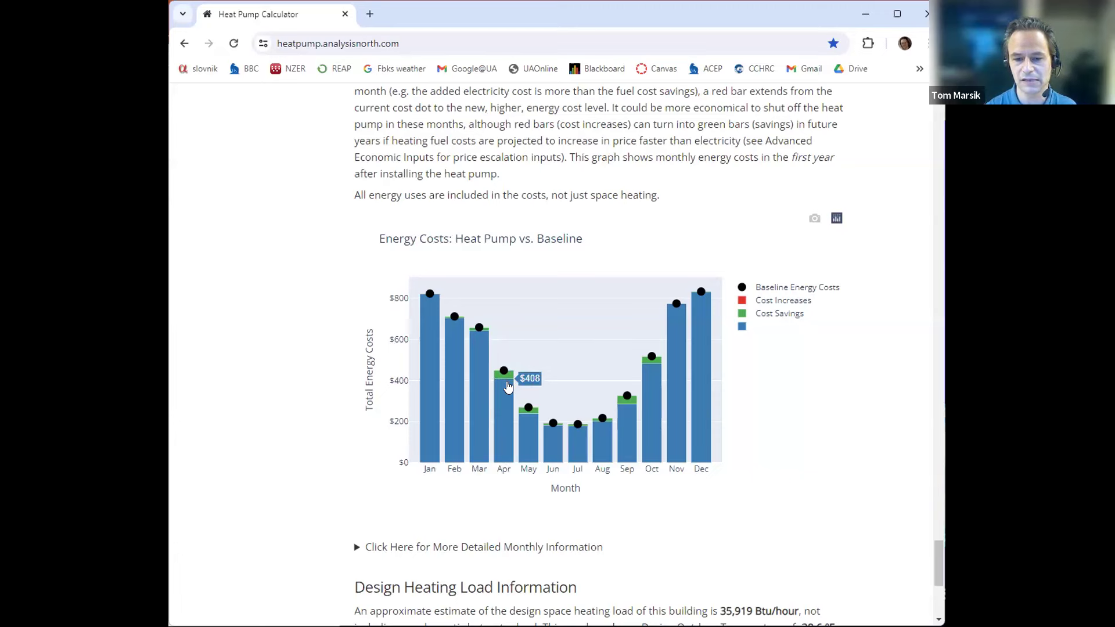
mouse_move(427, 283)
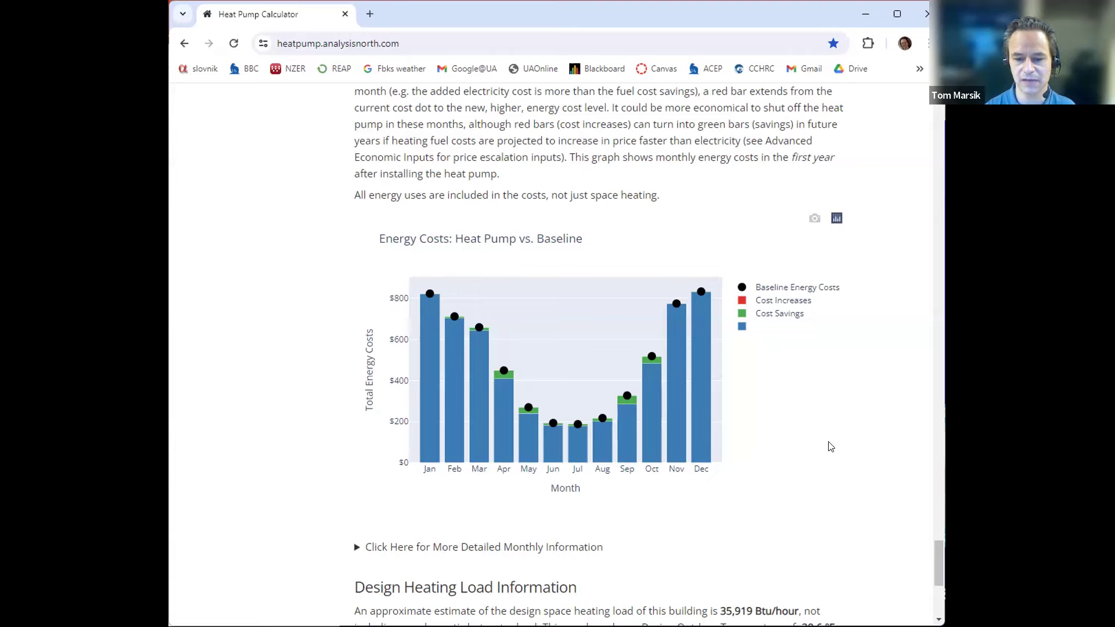
Step: Check the design heating load information and go back over the results to the rate of return and net present value
scroll(817, 446, "down", 1)
scroll(816, 446, "down", 5)
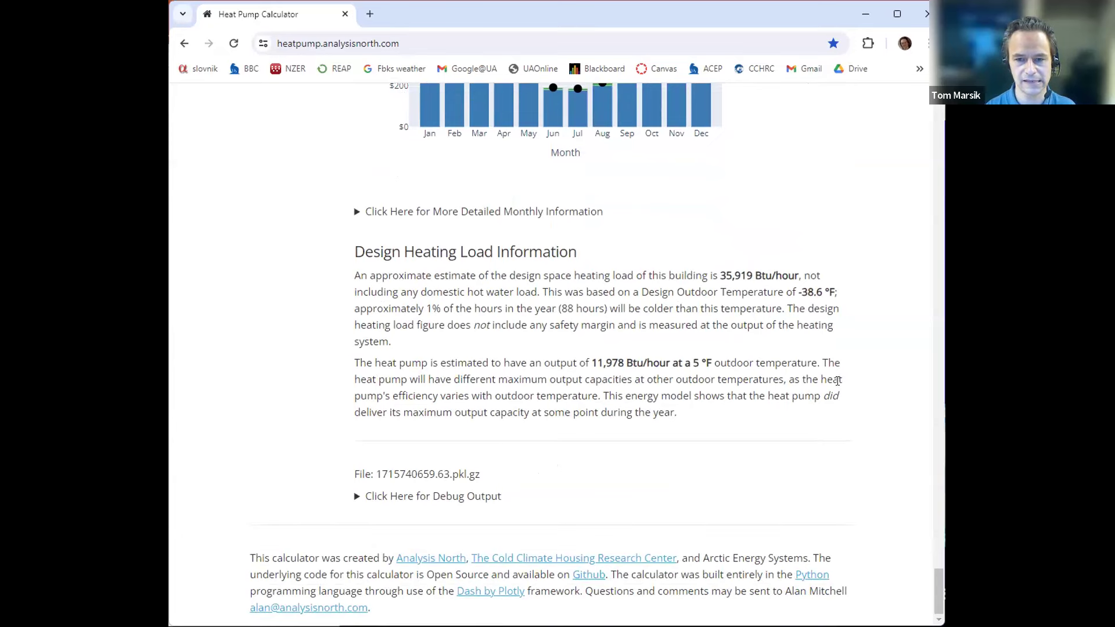
scroll(840, 385, "up", 1)
scroll(842, 385, "up", 2)
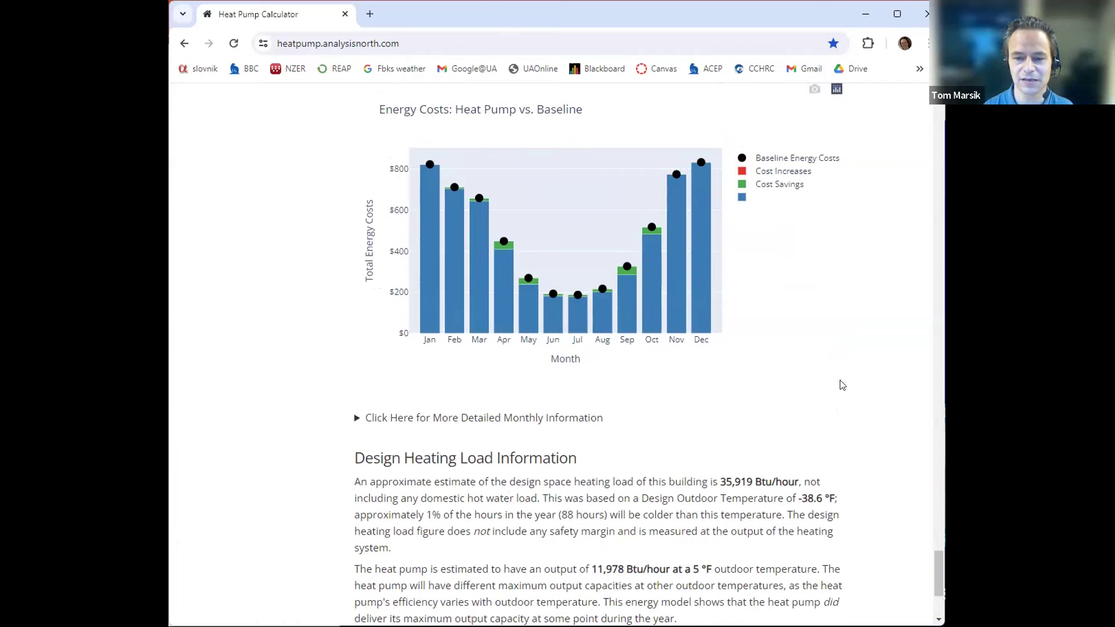
scroll(842, 385, "up", 10)
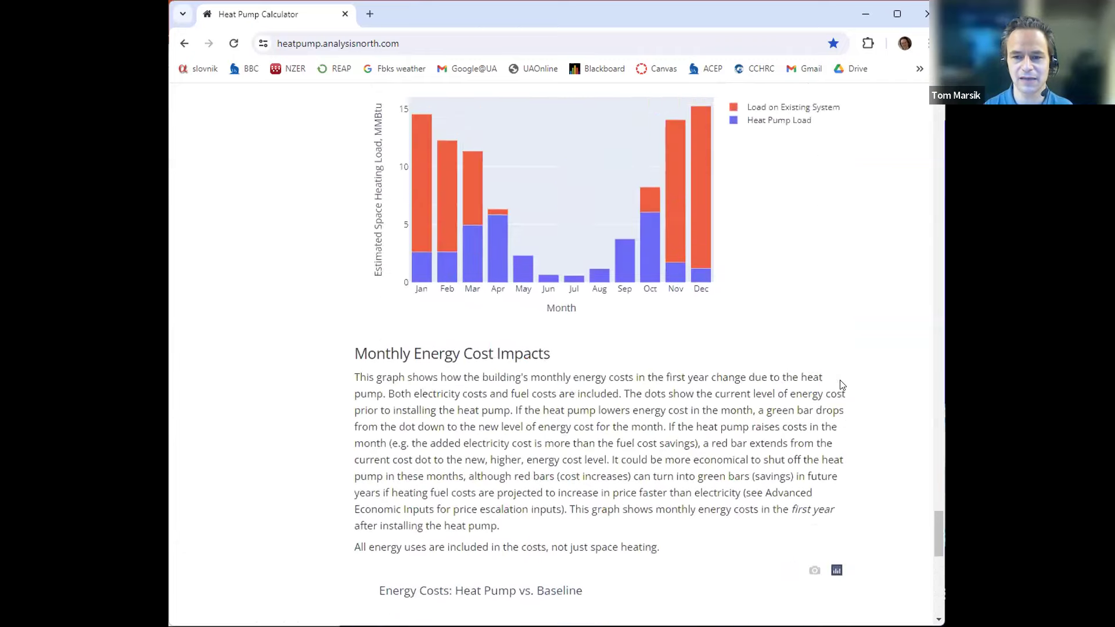
scroll(842, 385, "up", 10)
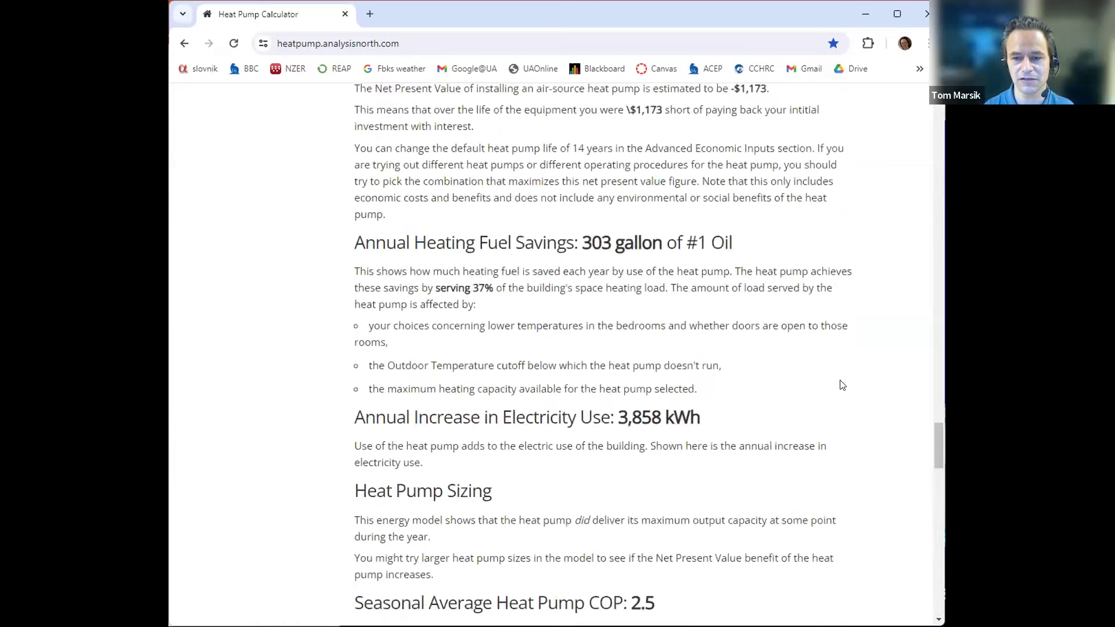
scroll(842, 385, "up", 1)
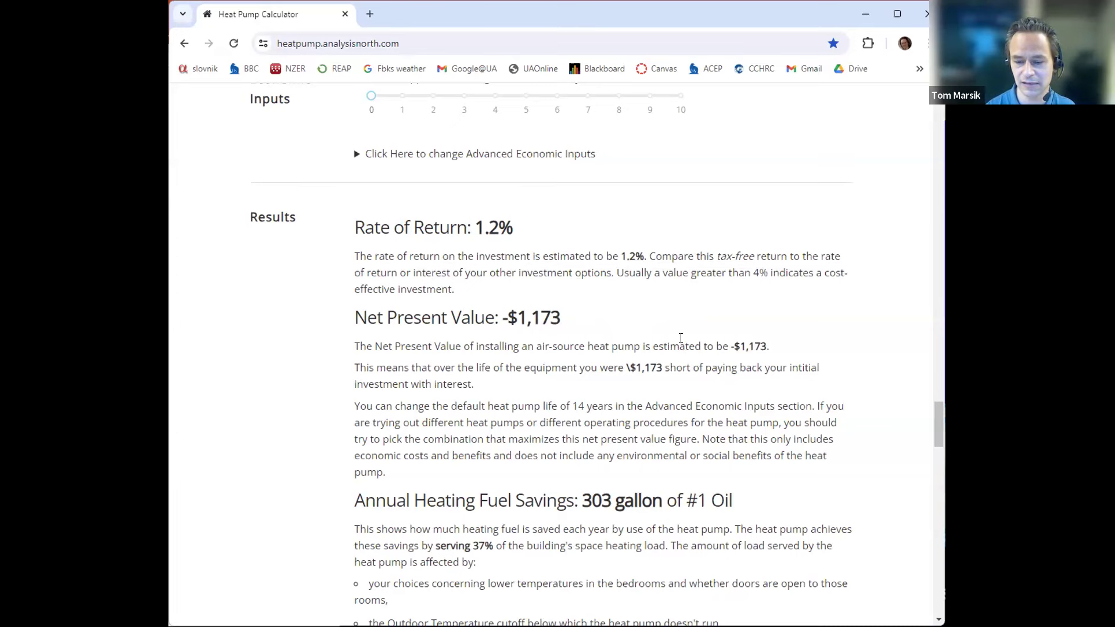
Step: Set the rebates received for the heat pump to $2000
scroll(709, 340, "up", 10)
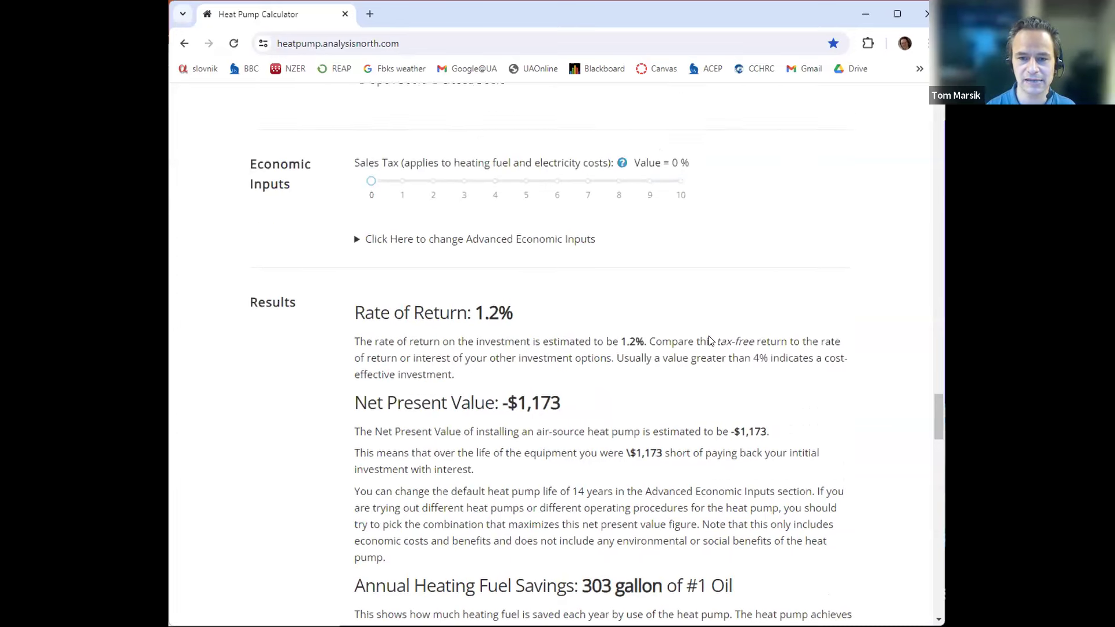
scroll(711, 341, "up", 9)
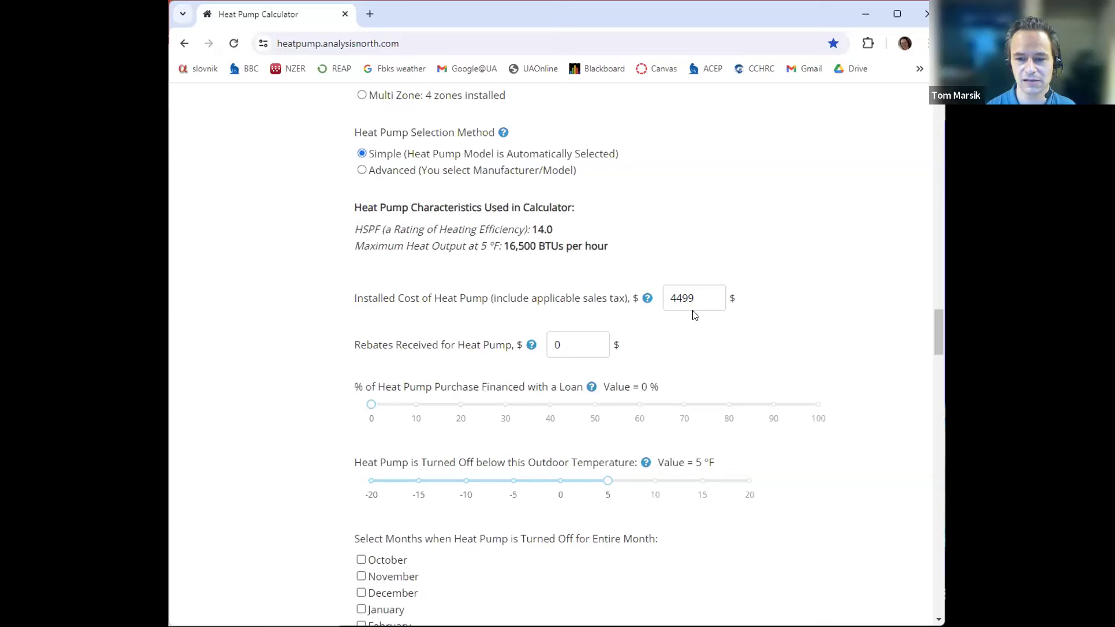
left_click(561, 344)
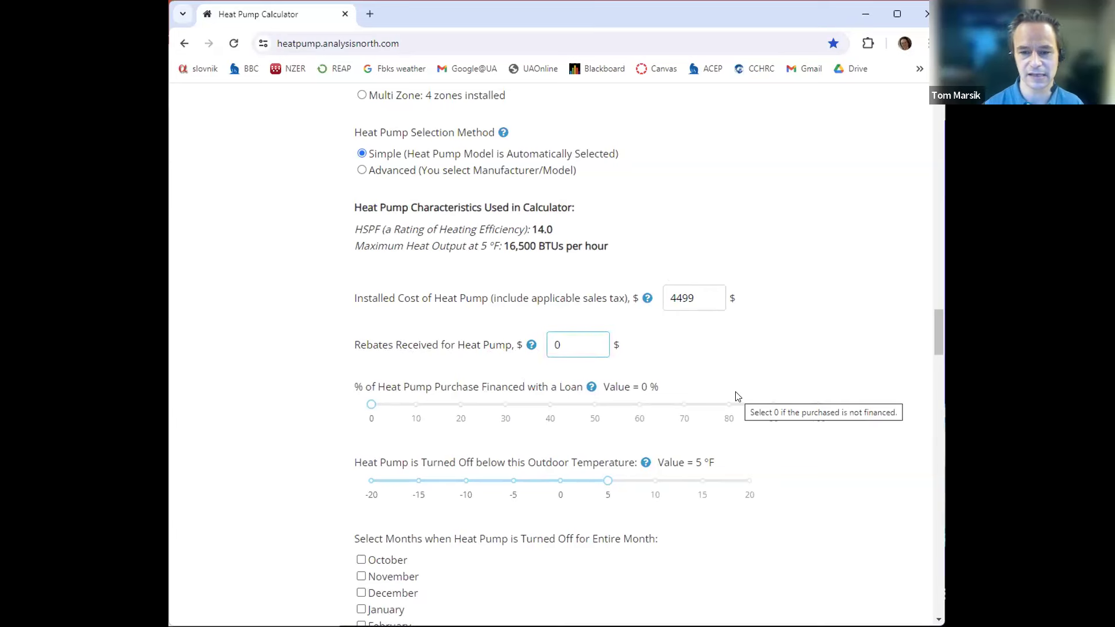
key("BackSpace")
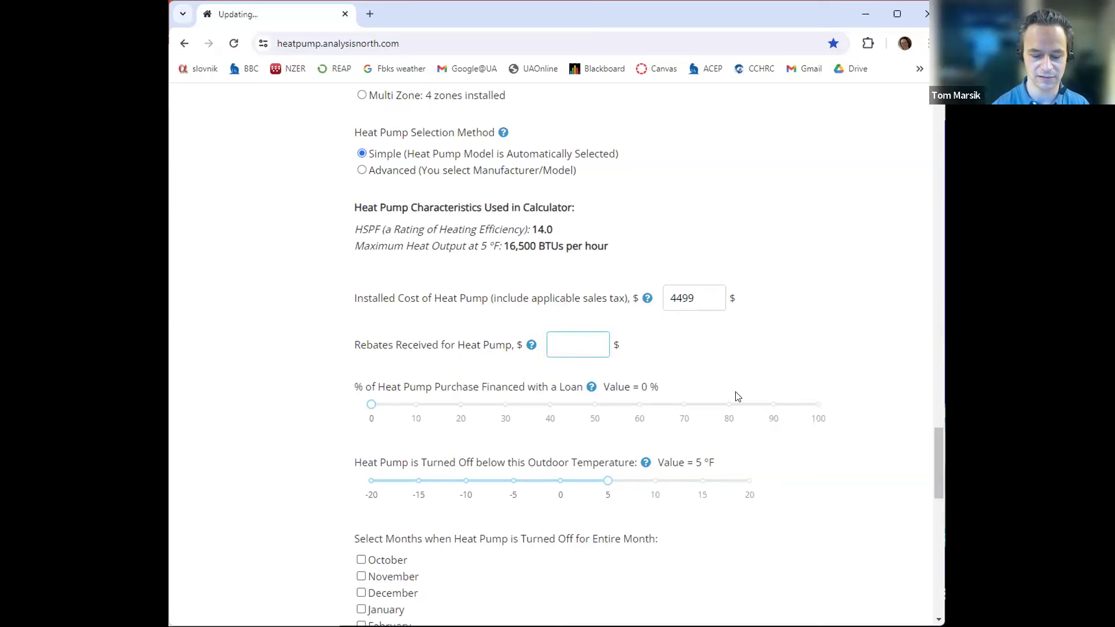
type("2000")
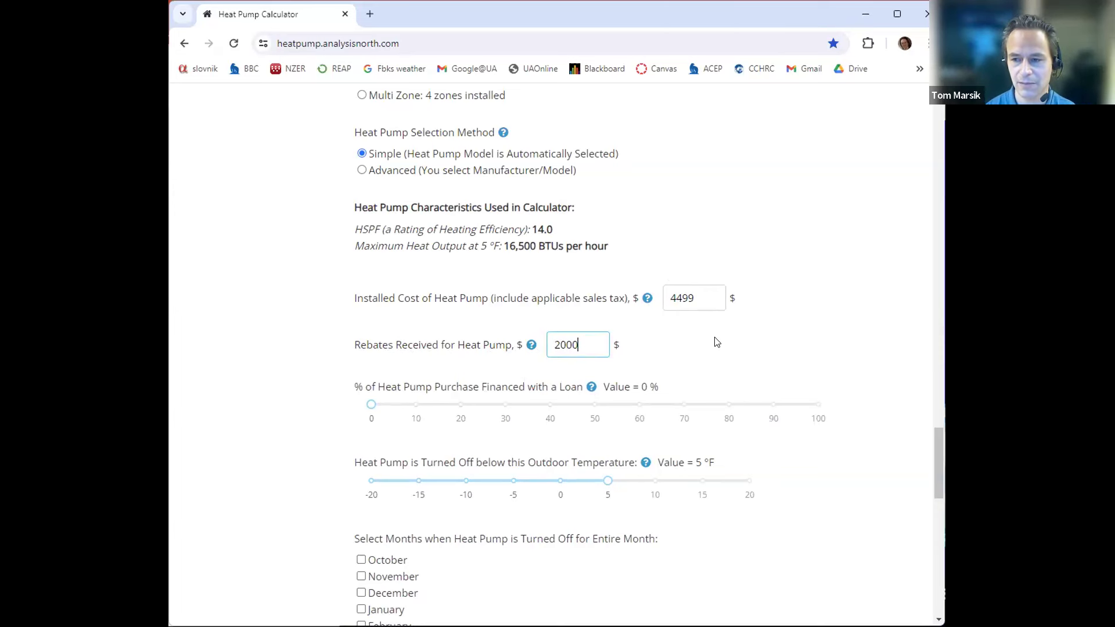
left_click(841, 410)
Step: Recalculate the results with the heat pump rebate included
scroll(866, 438, "down", 3)
scroll(866, 438, "down", 10)
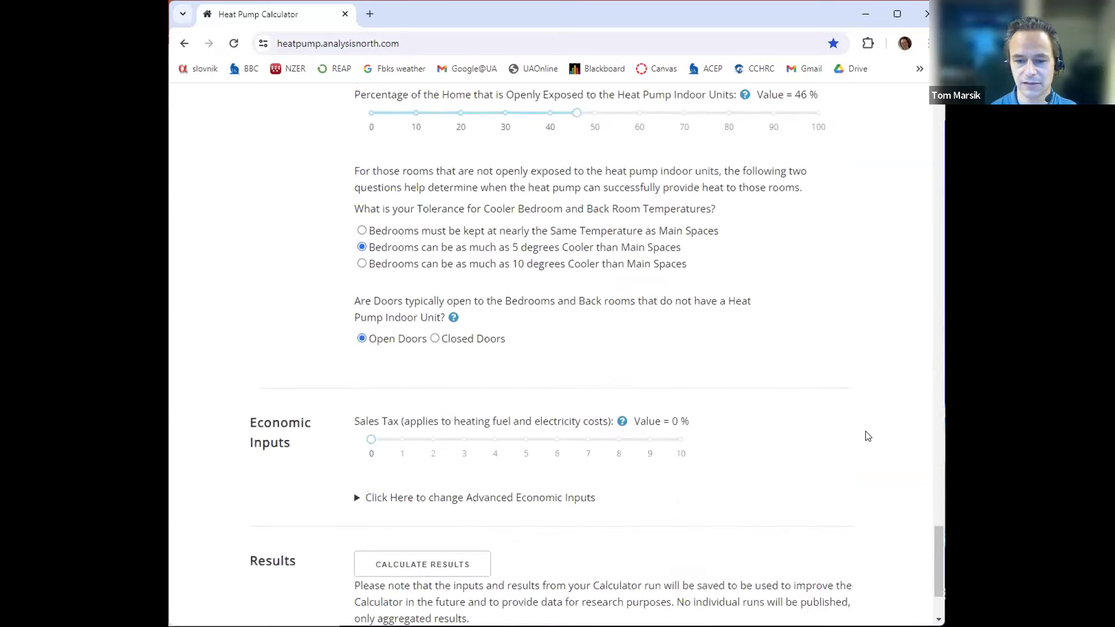
left_click(433, 439)
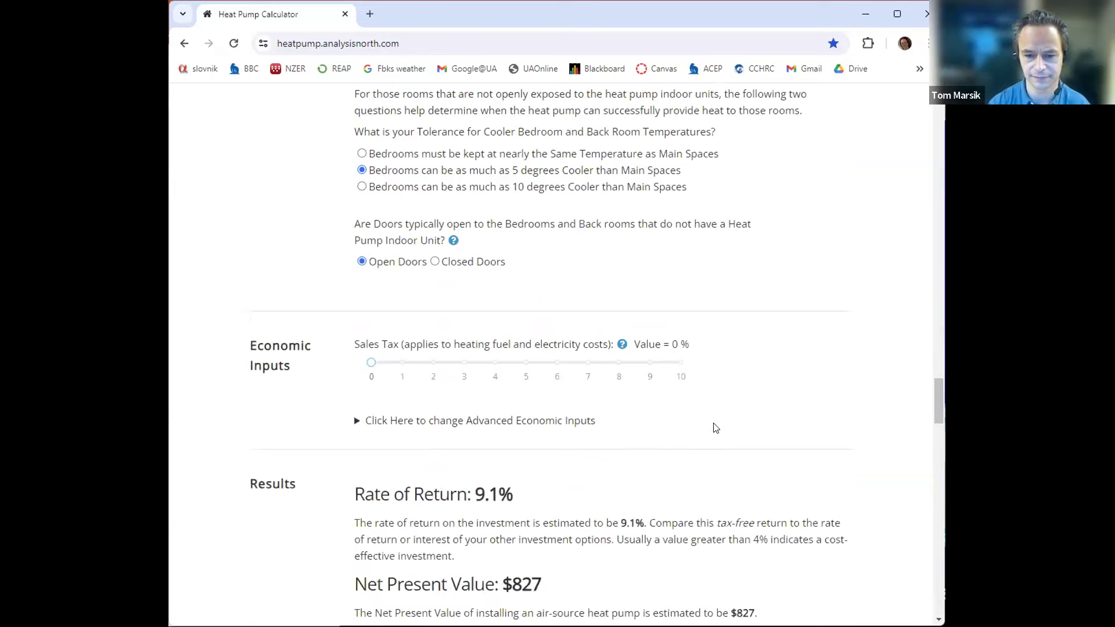
Step: Set the outdoor temperature below which the heat pump is turned off to 0 °F, recalculate, and check the rate of return and net present value
scroll(715, 429, "down", 2)
scroll(713, 430, "down", 1)
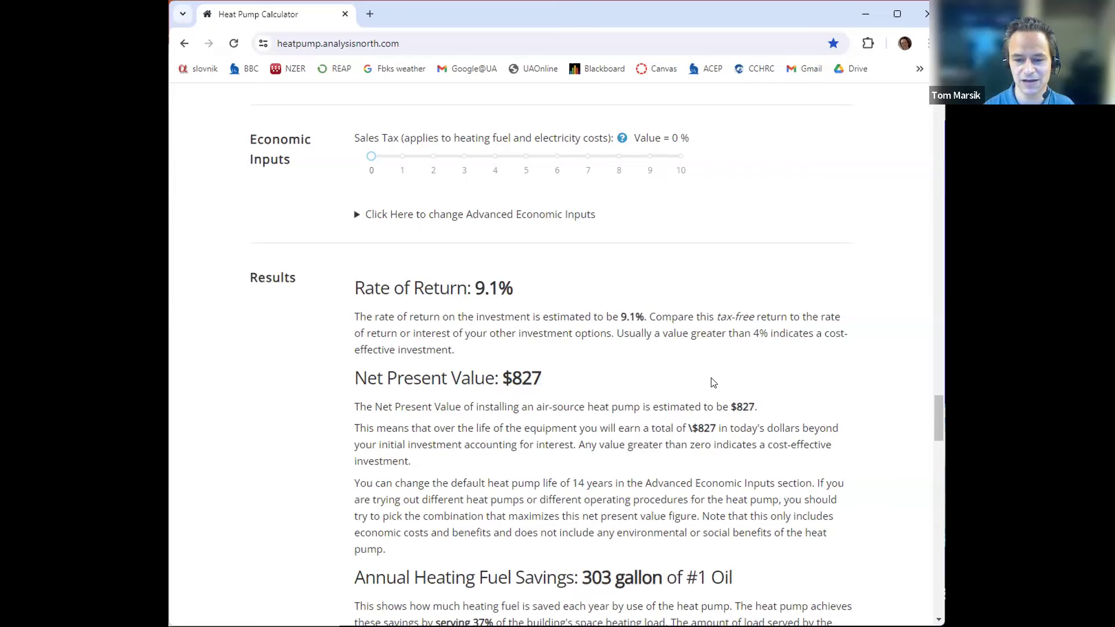
scroll(734, 374, "up", 1)
scroll(736, 374, "up", 1)
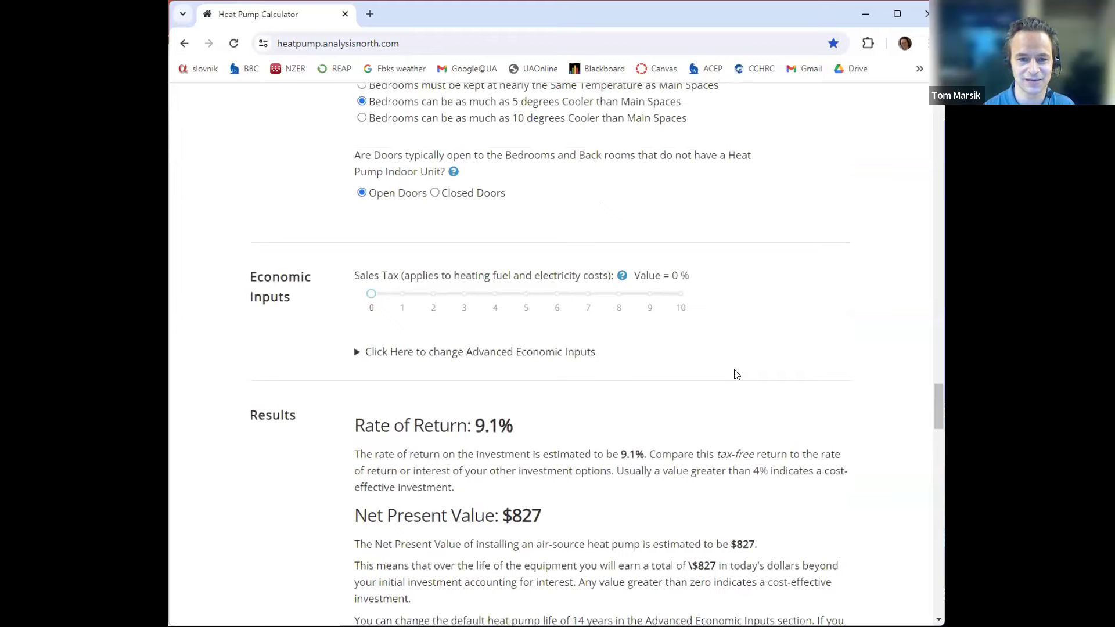
scroll(736, 374, "up", 4)
scroll(736, 374, "up", 5)
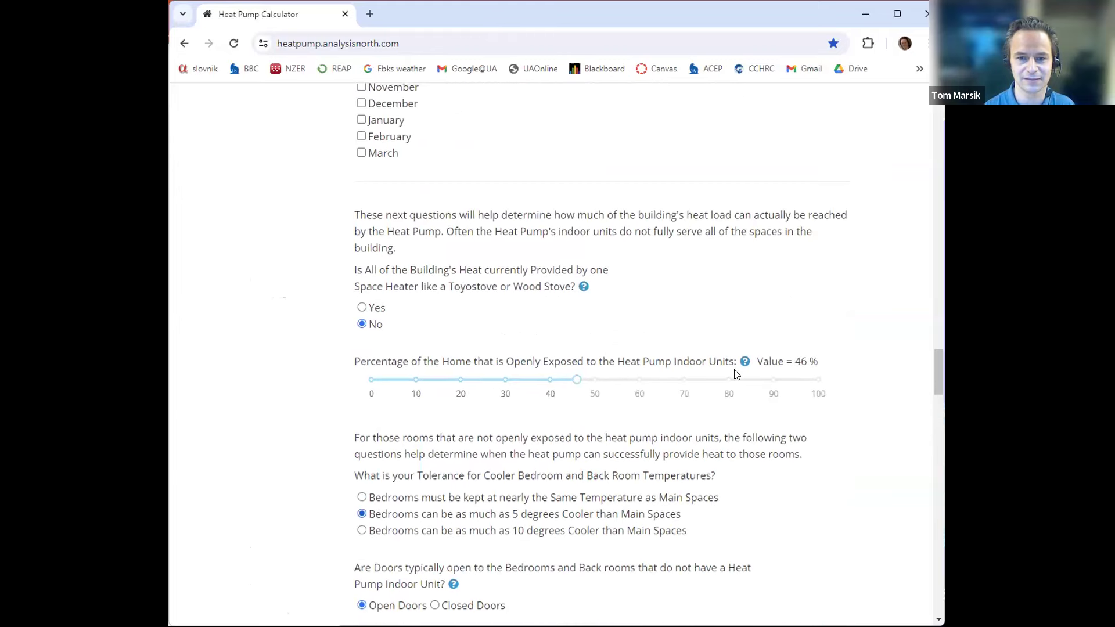
left_click_drag(607, 197, 560, 198)
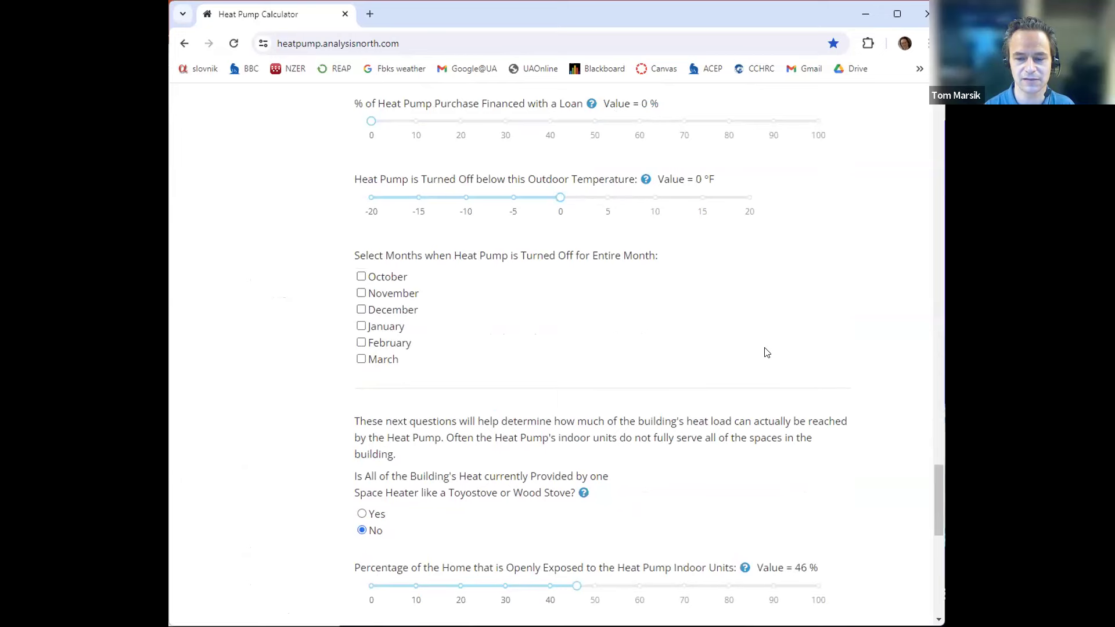
scroll(764, 356, "down", 9)
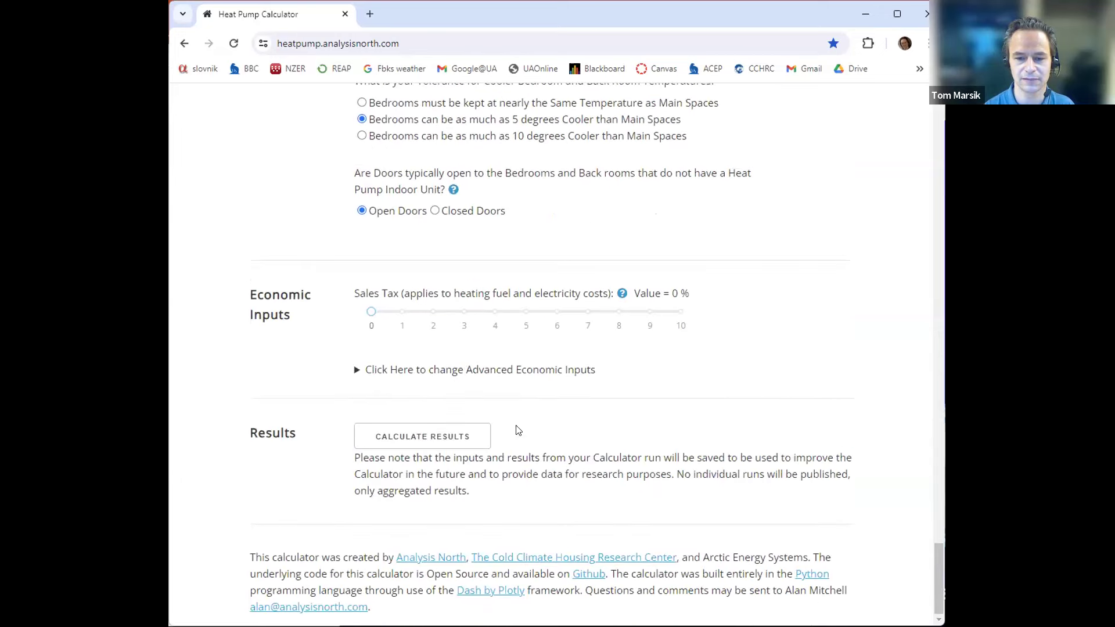
left_click(439, 440)
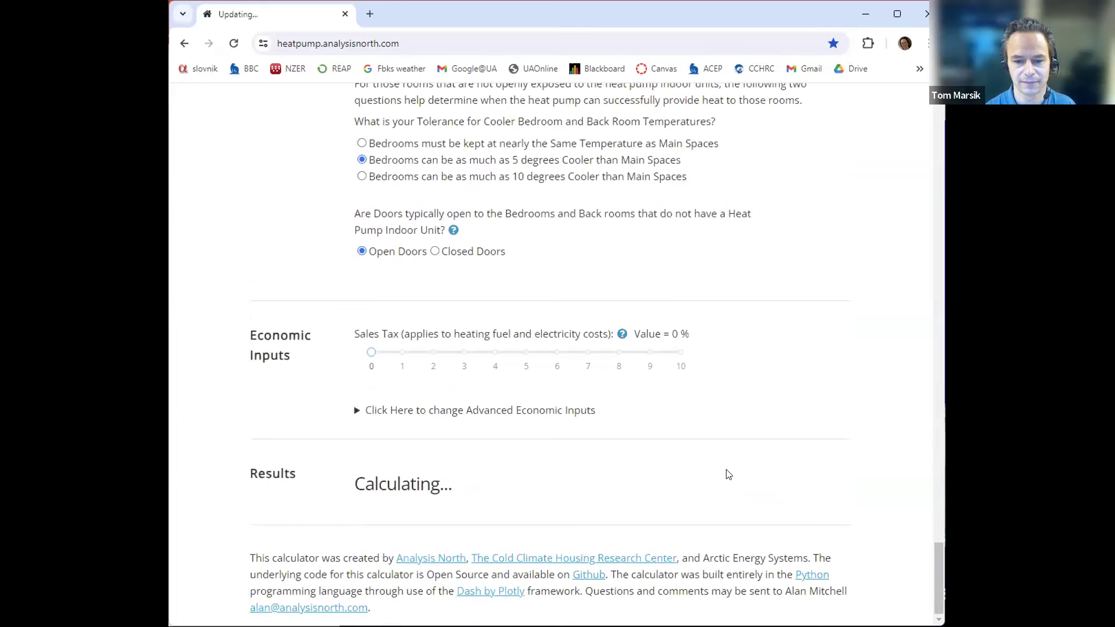
scroll(726, 473, "down", 3)
scroll(728, 473, "down", 1)
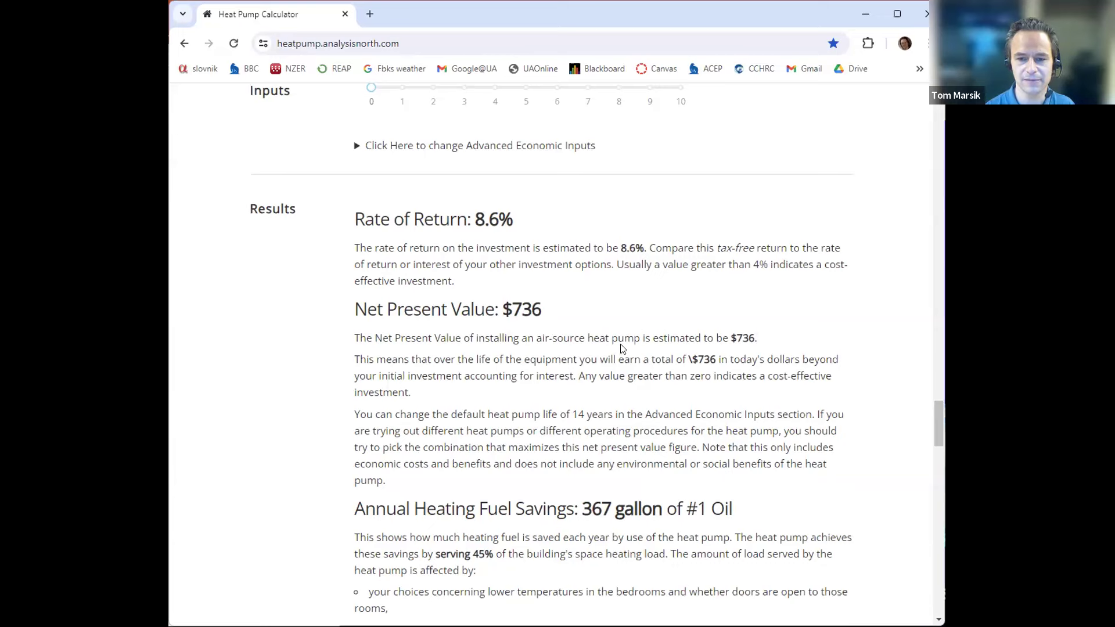
Step: Set the outdoor temperature below which the heat pump is turned off to 10 °F and recalculate the economic results
scroll(705, 336, "up", 5)
scroll(707, 336, "up", 7)
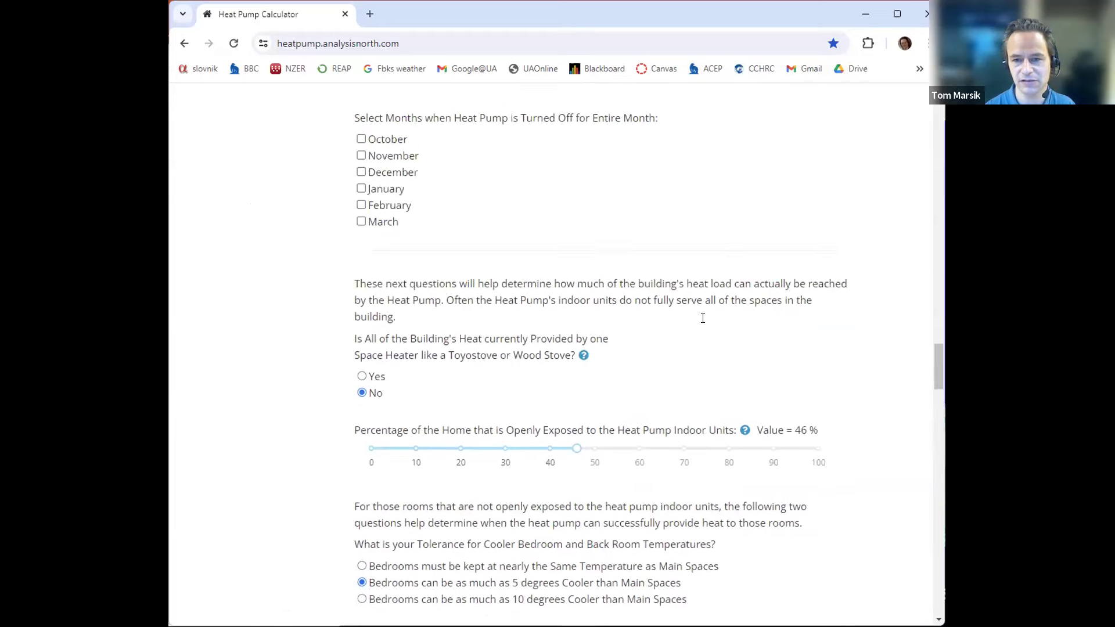
scroll(703, 318, "up", 4)
left_click_drag(556, 263, 655, 265)
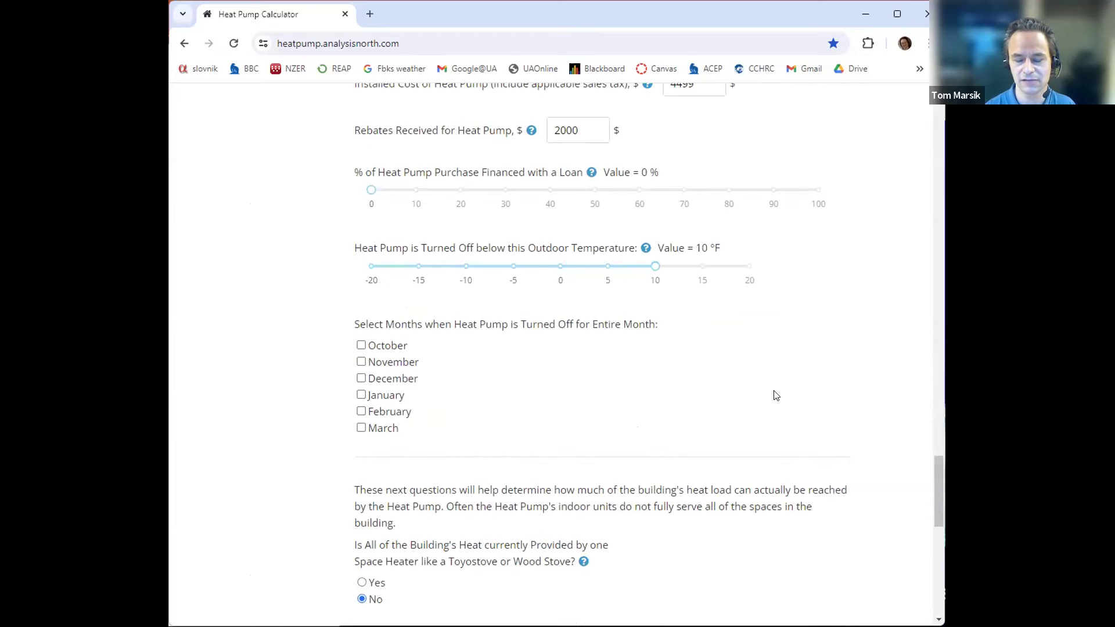
scroll(736, 383, "down", 12)
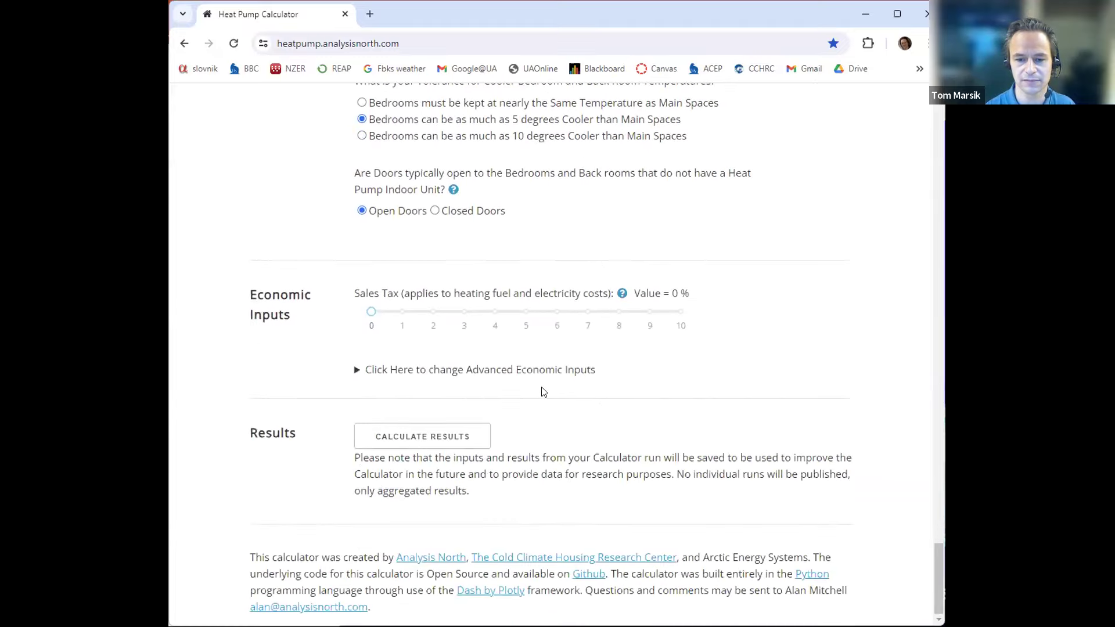
left_click(451, 437)
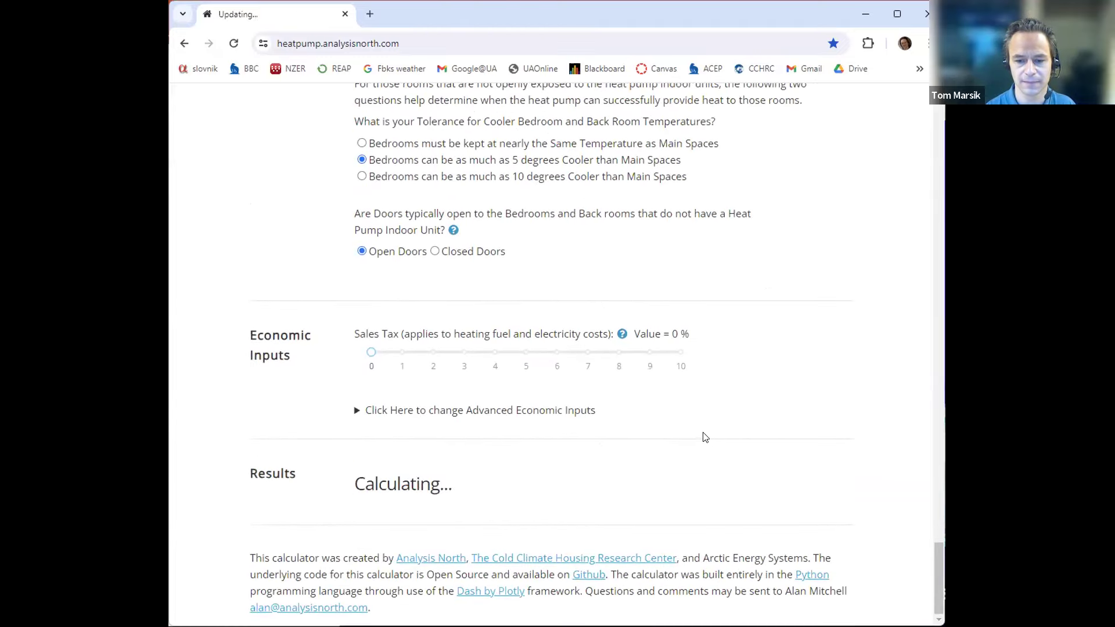
scroll(722, 448, "down", 2)
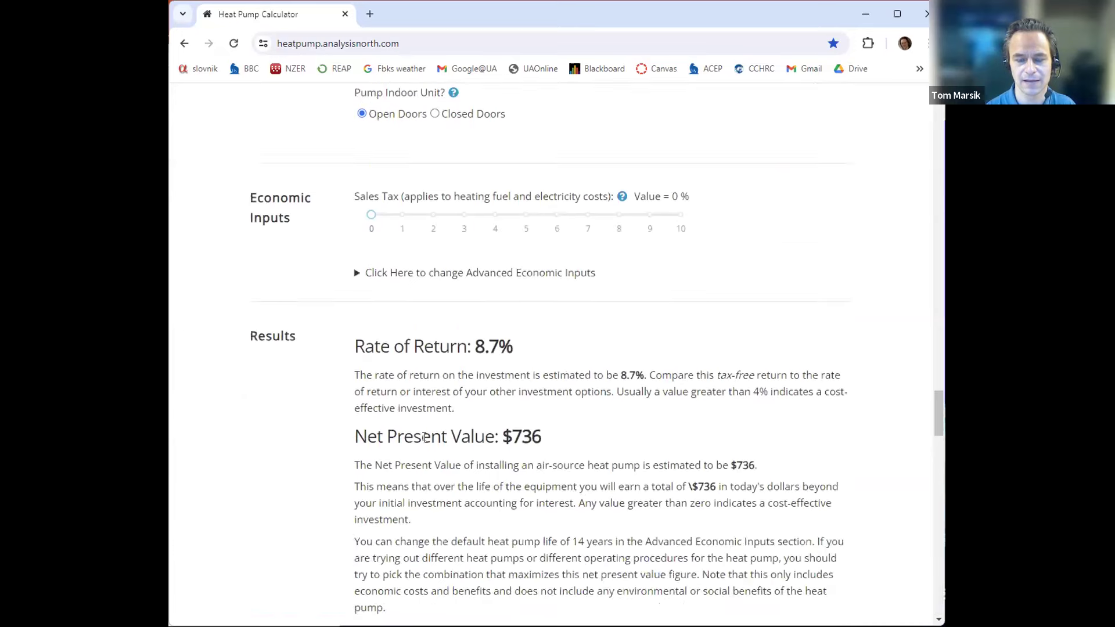
Step: Set the heat pump's turn-off outdoor temperature back to 5 °F, recalculate, and check the economic results
scroll(677, 421, "up", 8)
scroll(672, 419, "up", 5)
left_click_drag(653, 255, 606, 256)
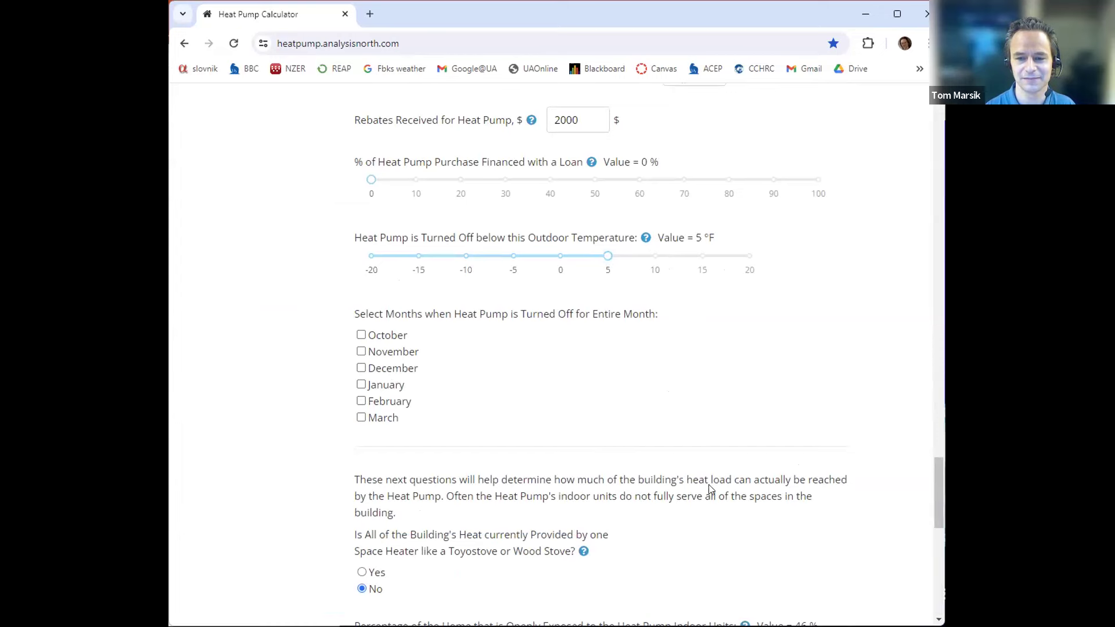
scroll(709, 485, "down", 8)
scroll(711, 480, "down", 3)
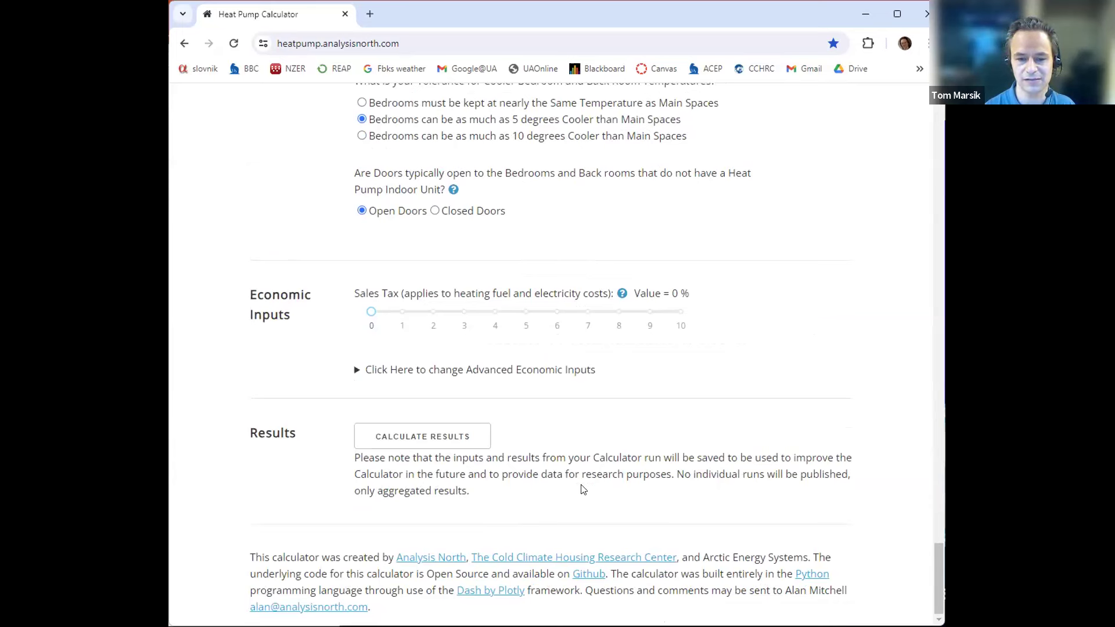
left_click(449, 442)
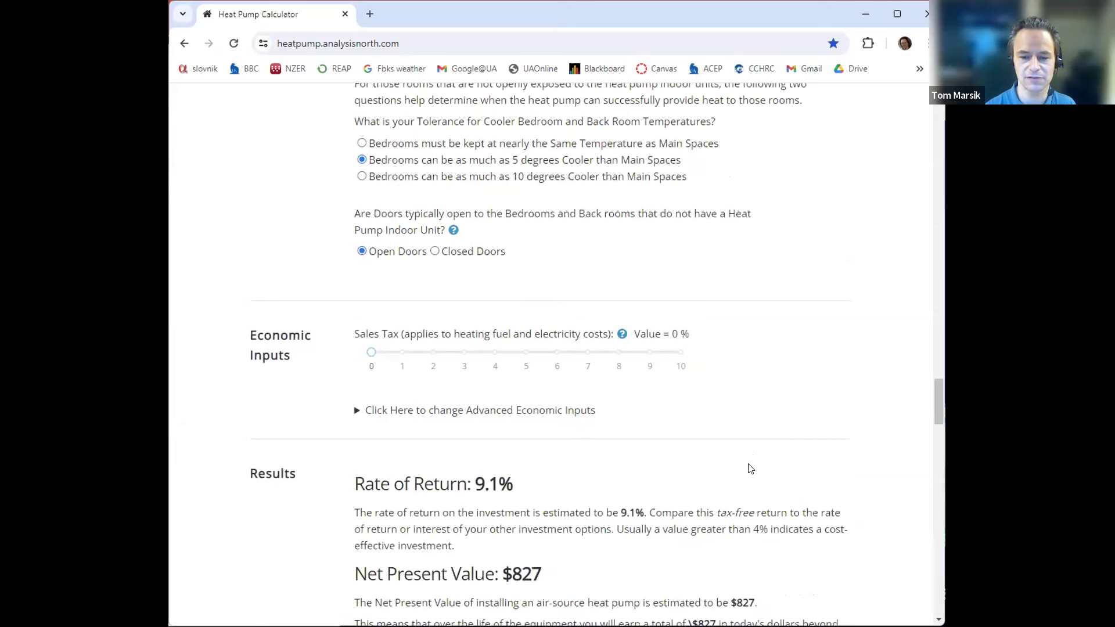
scroll(756, 461, "down", 3)
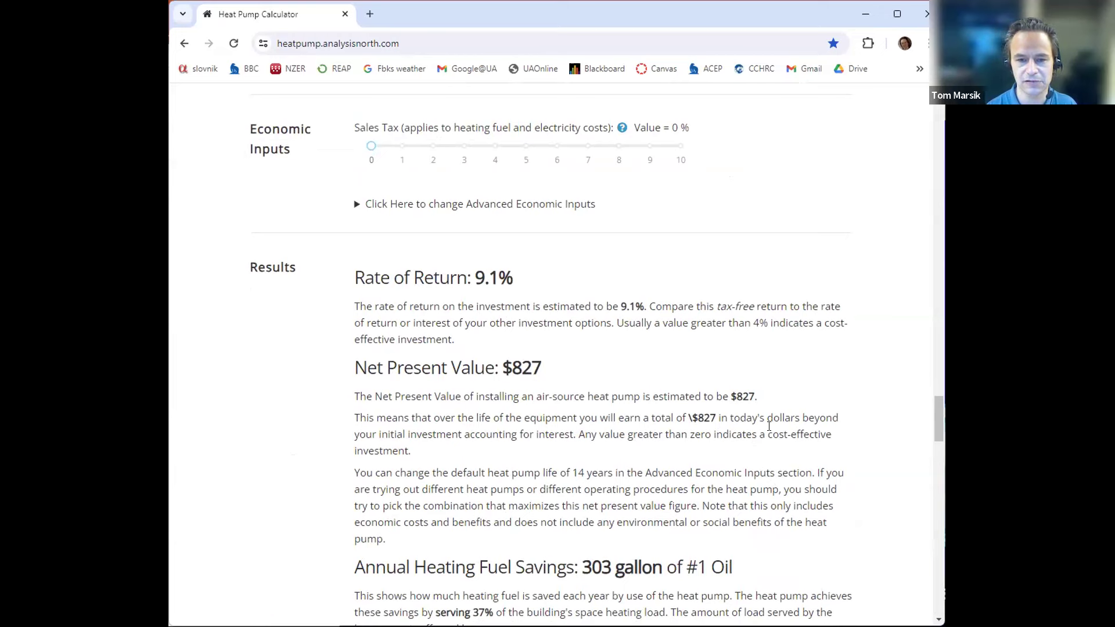
Step: Review the calculator inputs from the economic section back to the heat pump selection method
scroll(769, 426, "up", 2)
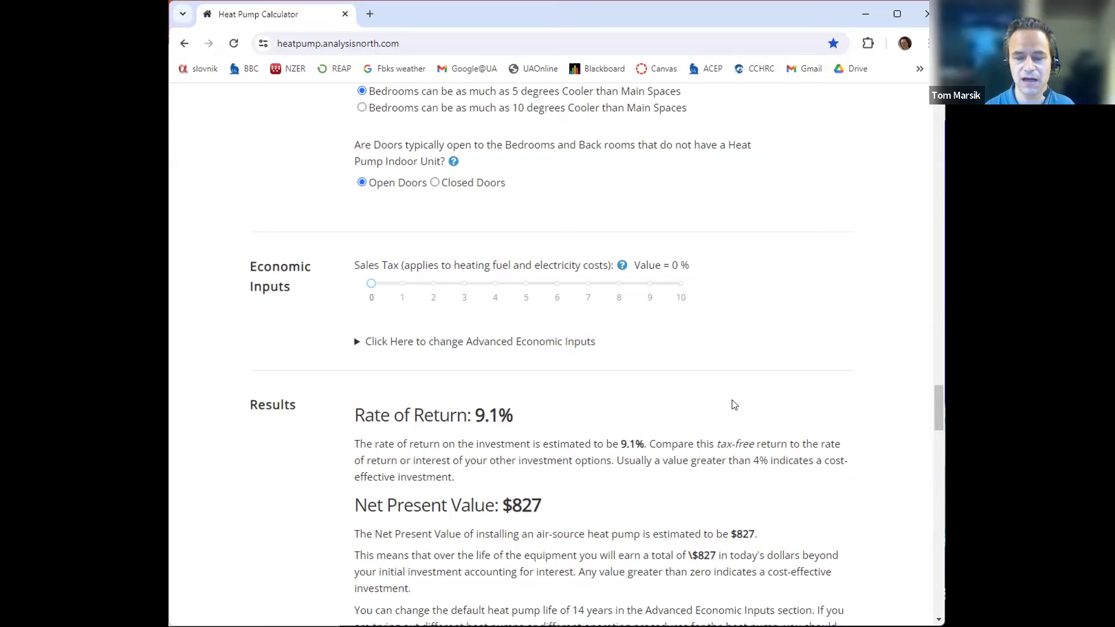
scroll(741, 379, "up", 1)
scroll(742, 379, "up", 4)
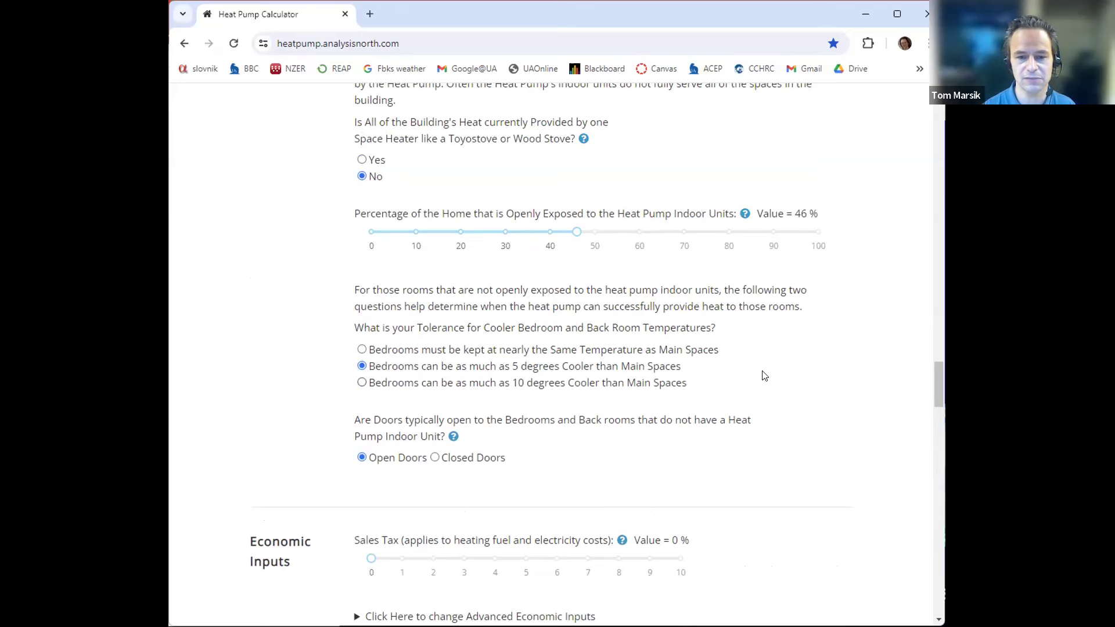
scroll(755, 400, "up", 5)
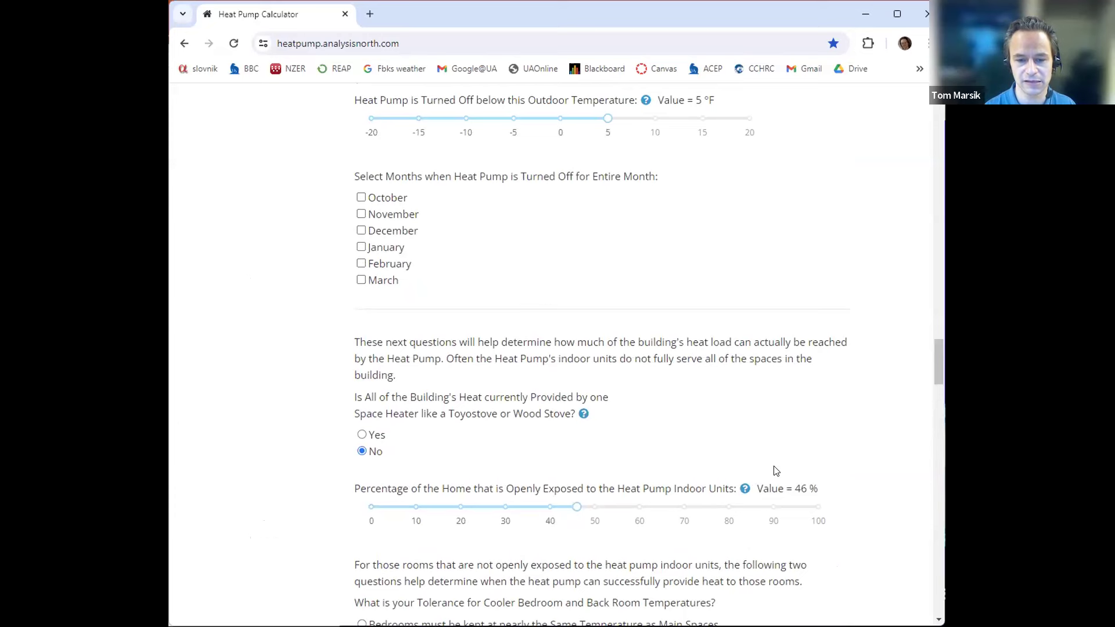
scroll(776, 471, "up", 5)
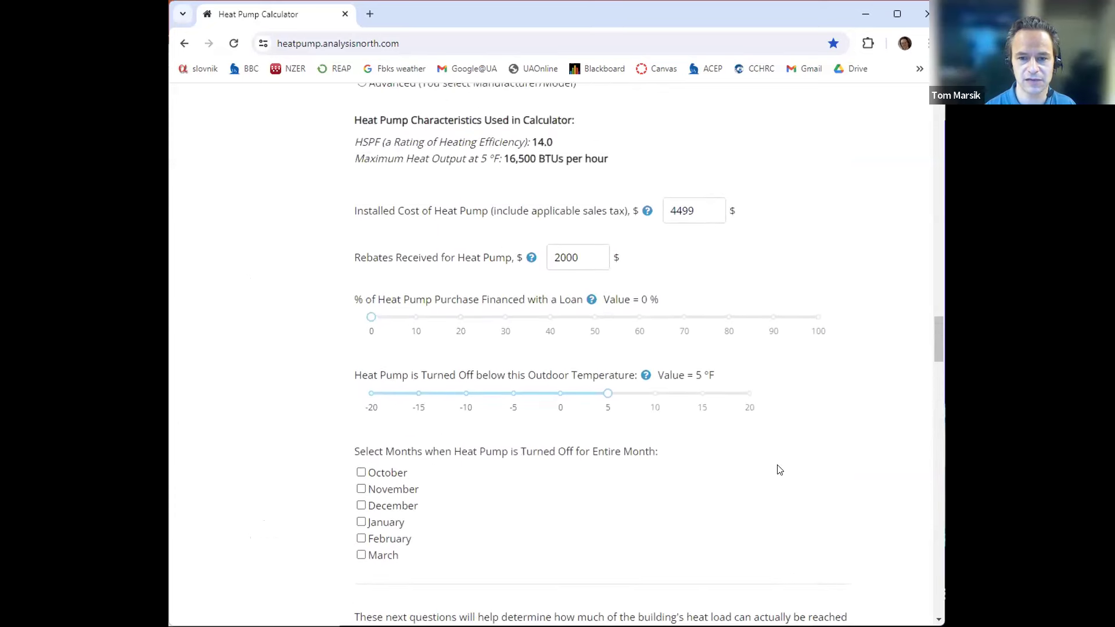
scroll(779, 470, "up", 3)
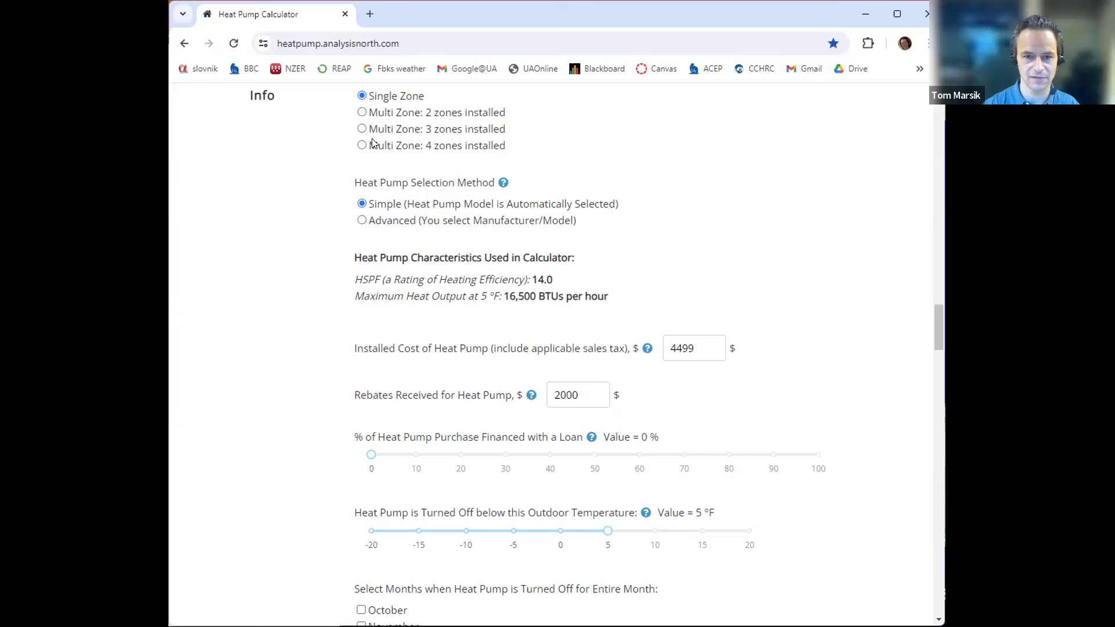
Step: Open the Heat Pumps in Alaska dashboard at dssg2023heatpump.shinyapps.io/VisApp/ and select its web address
left_click(429, 39)
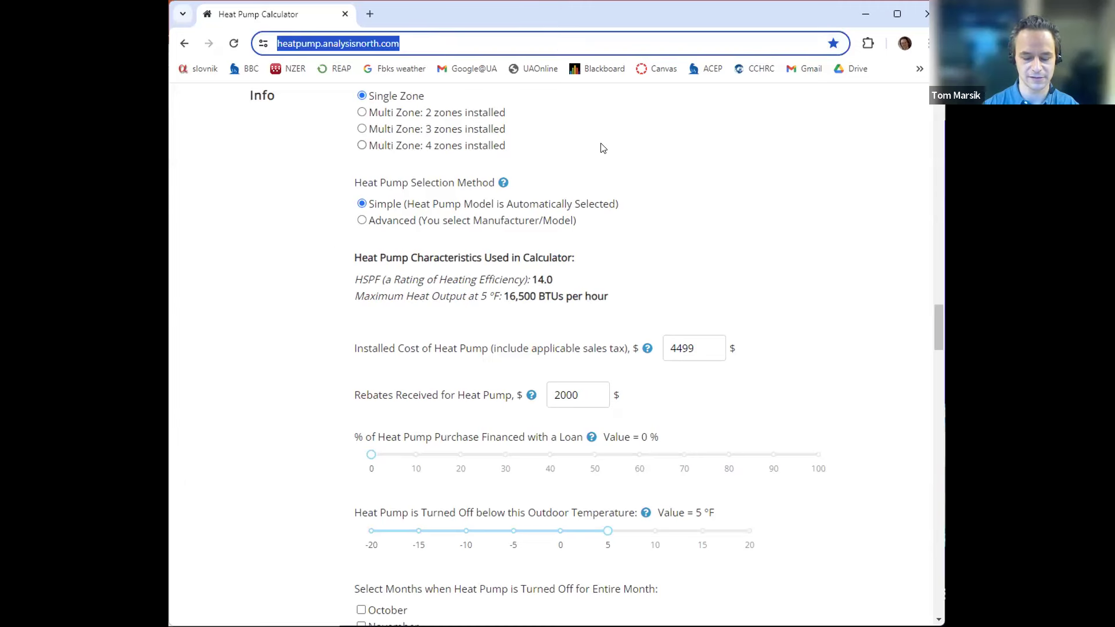
type("dssg2023")
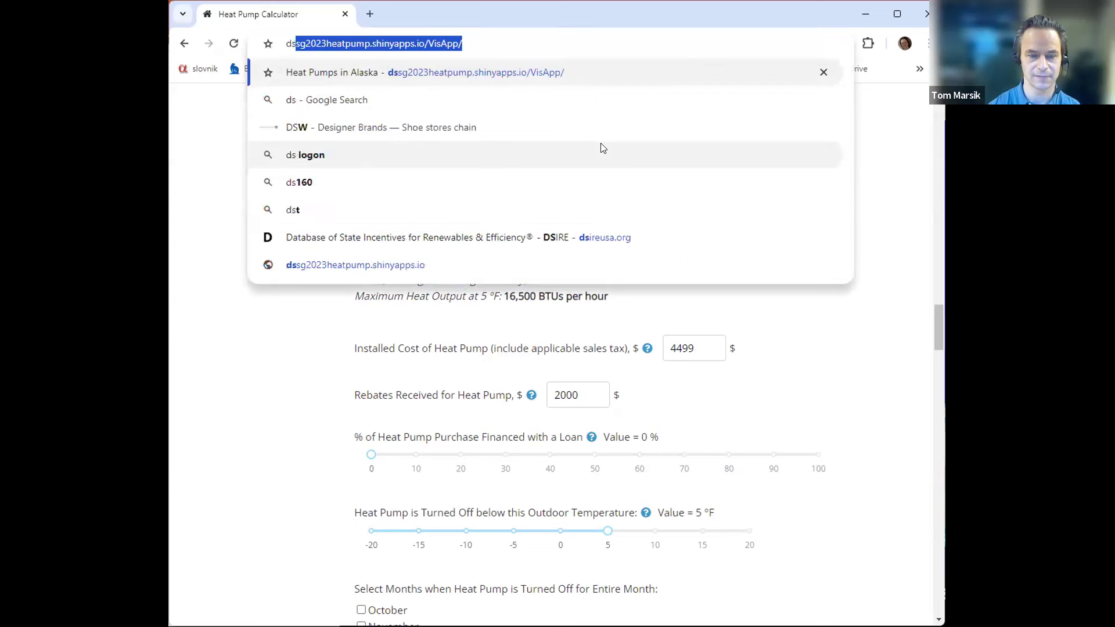
key("Return")
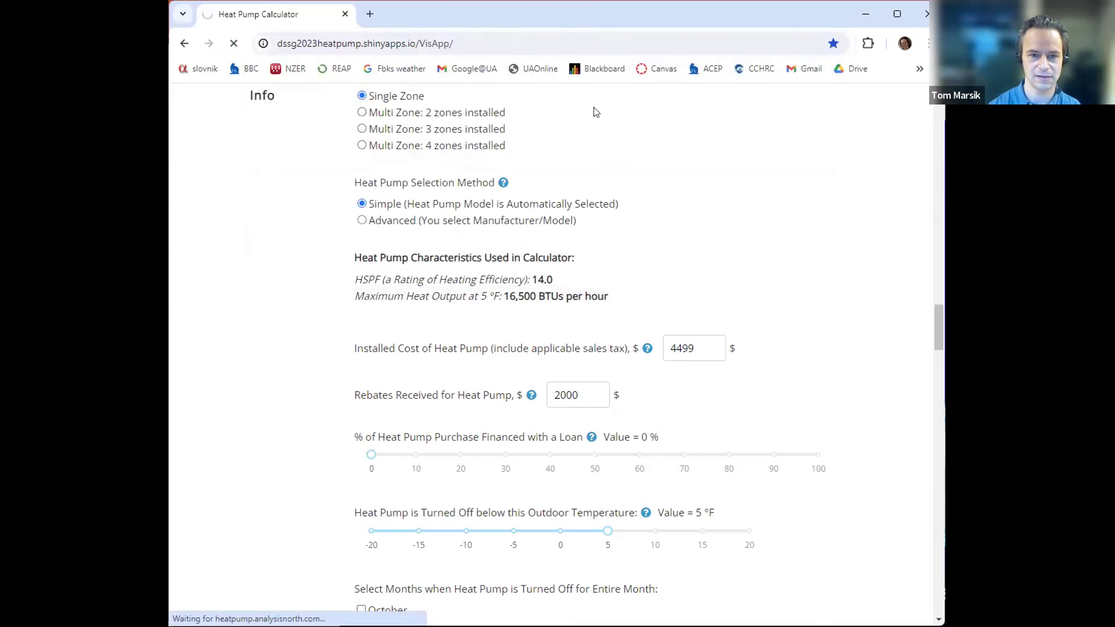
left_click(511, 41)
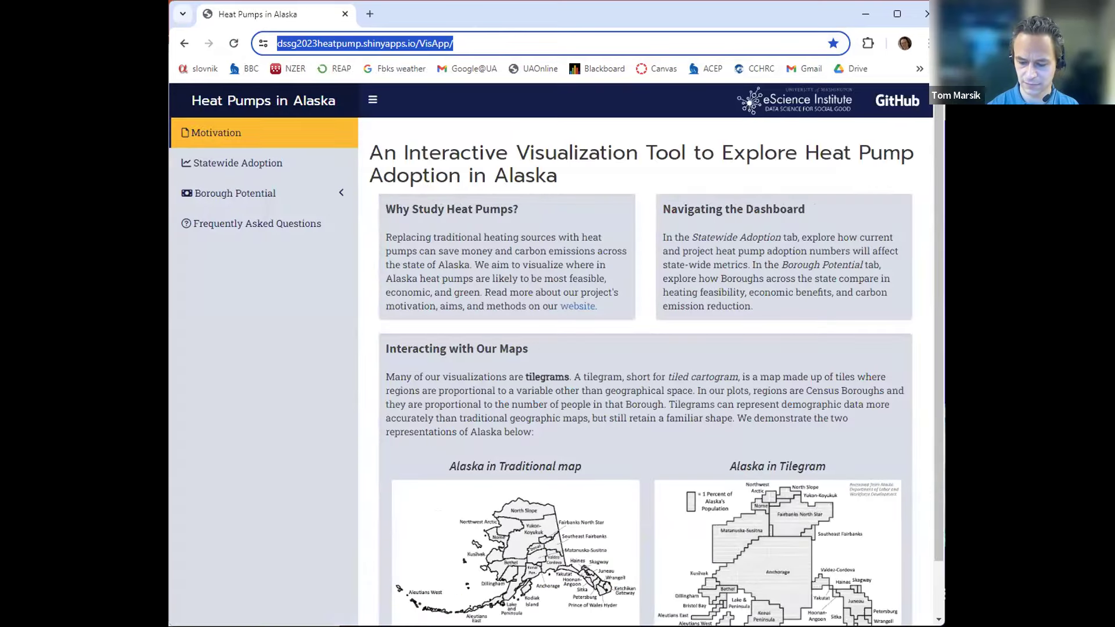
key("alt+Tab")
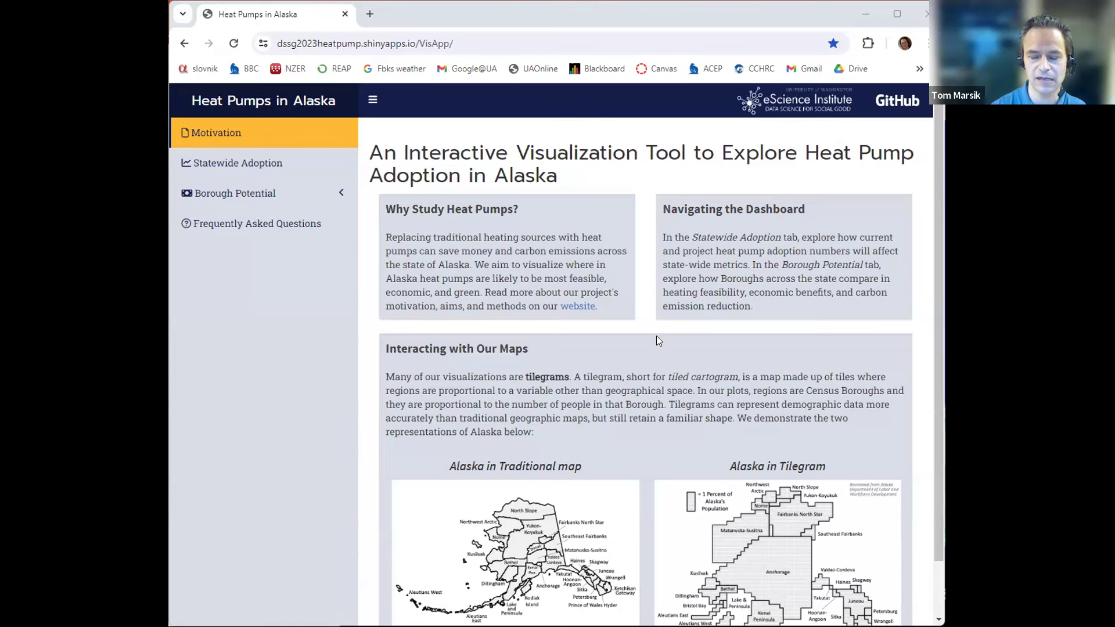
Step: Look over the dashboard's introduction, then open the economic view of borough potential and examine its cost savings map
scroll(658, 339, "down", 1)
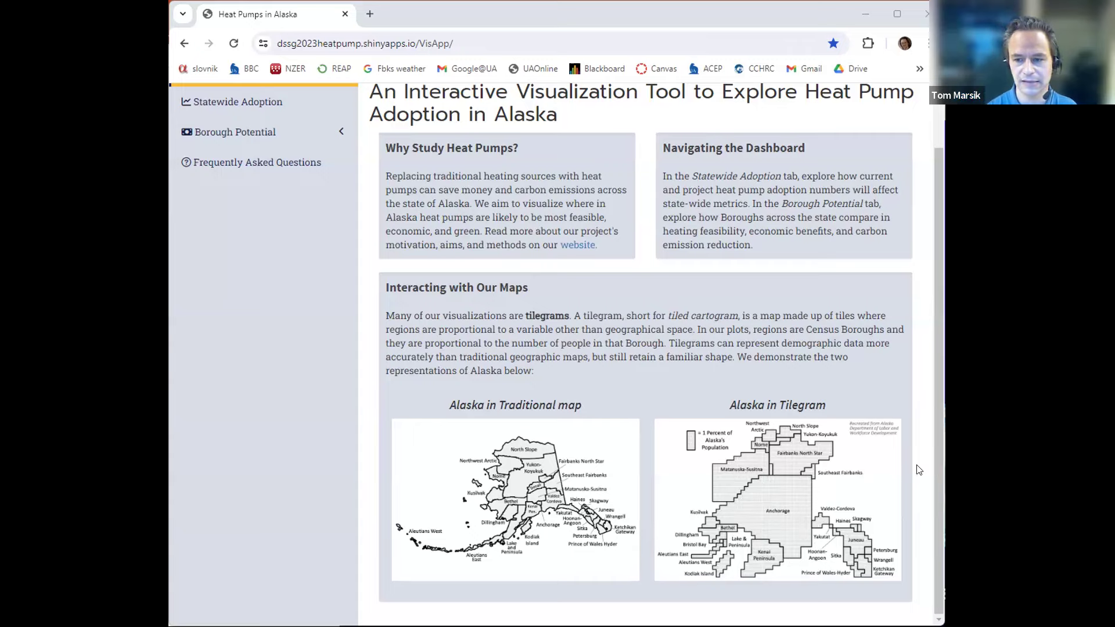
scroll(516, 417, "up", 1)
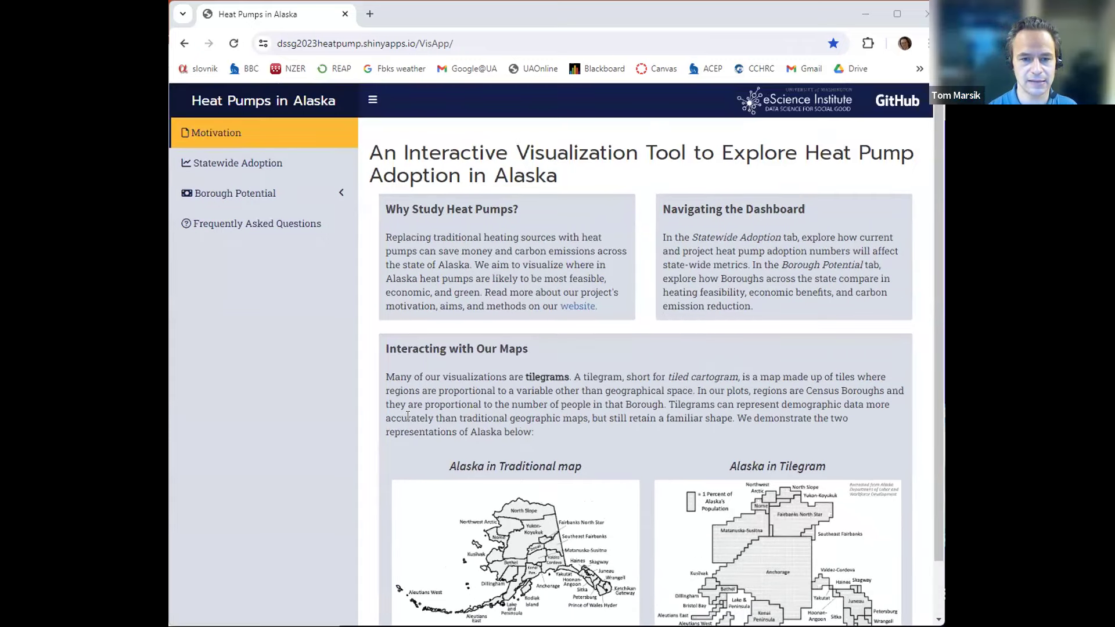
left_click(214, 195)
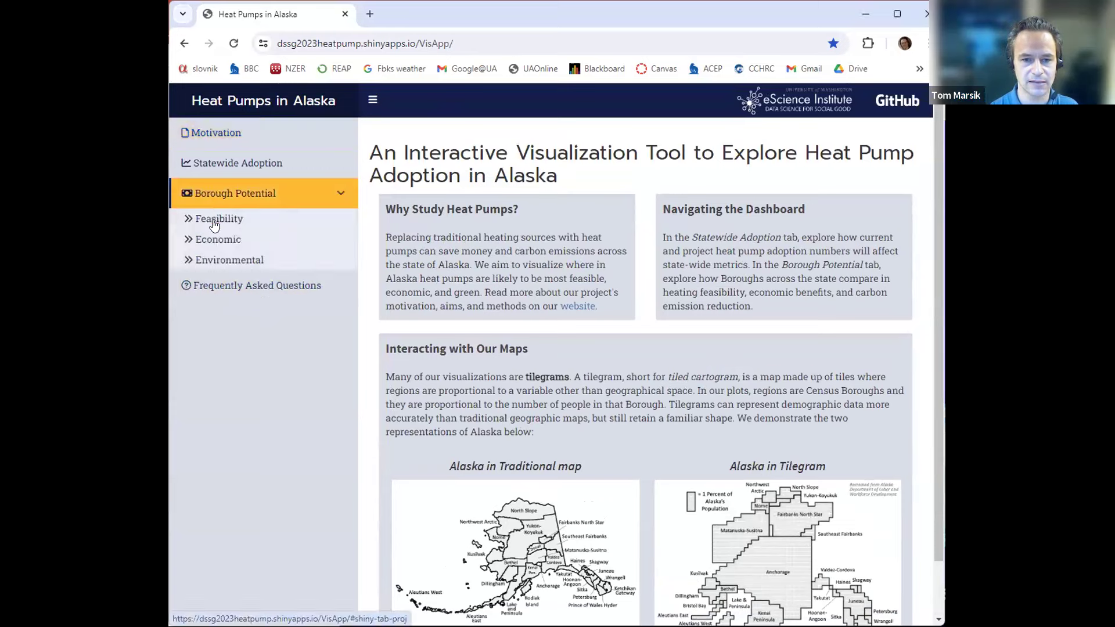
left_click(211, 244)
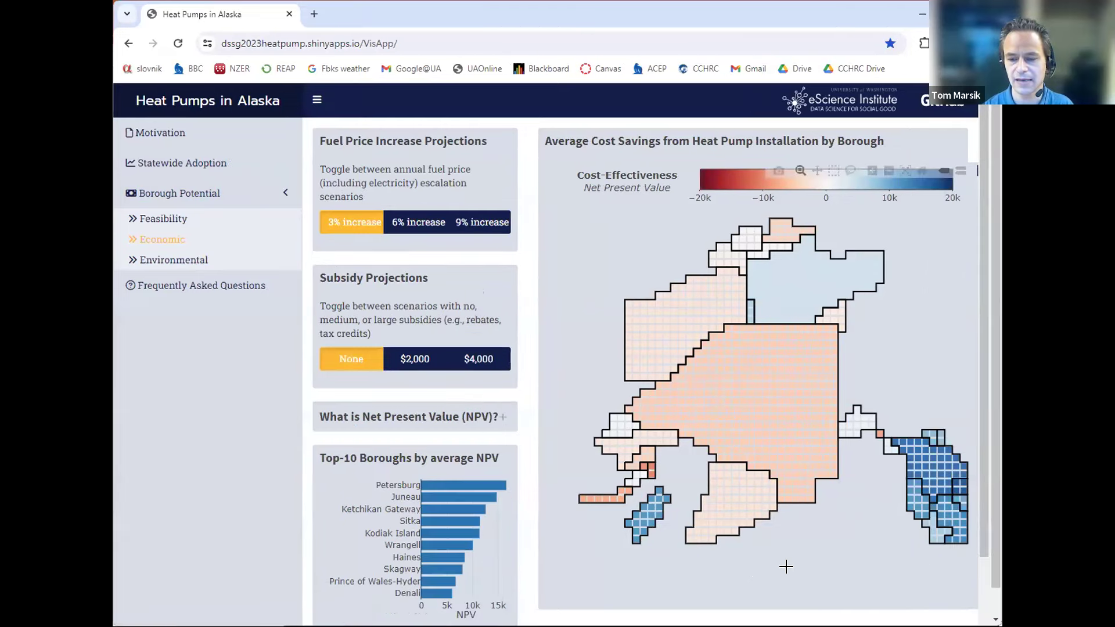
mouse_move(826, 362)
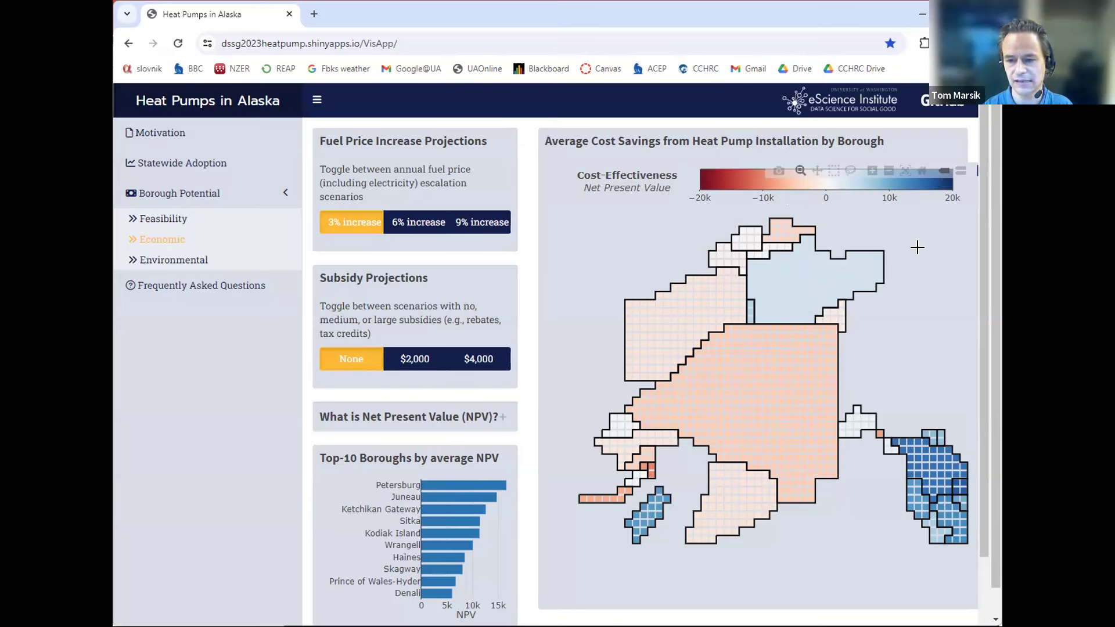
mouse_move(801, 269)
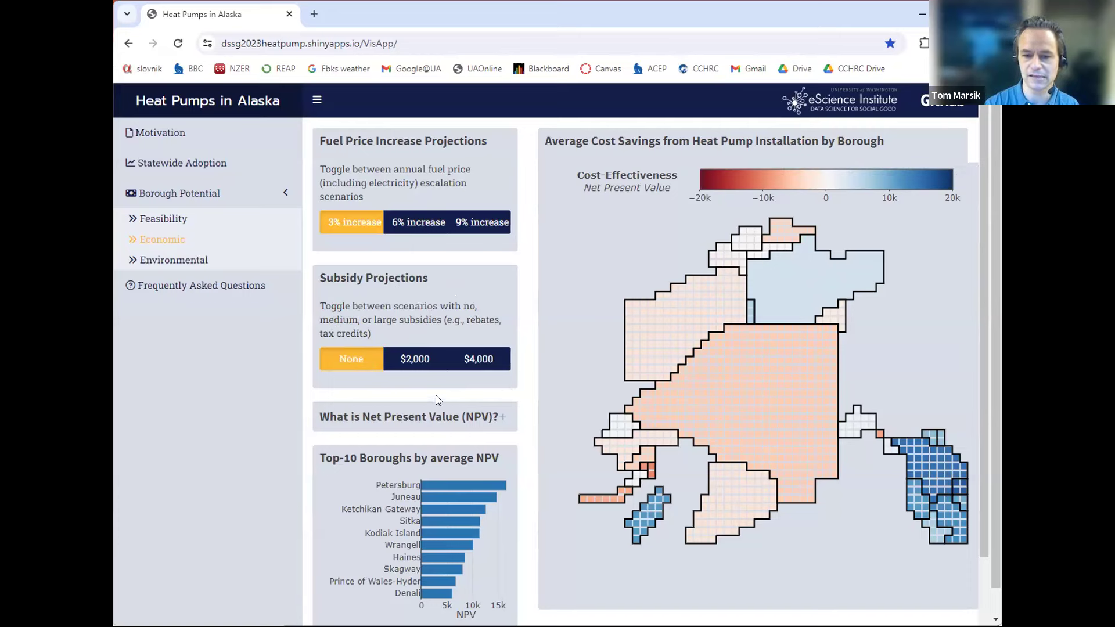
Step: Set the subsidy projection to $2,000 and check the net present value for Anchorage Municipality on the borough map
left_click(420, 365)
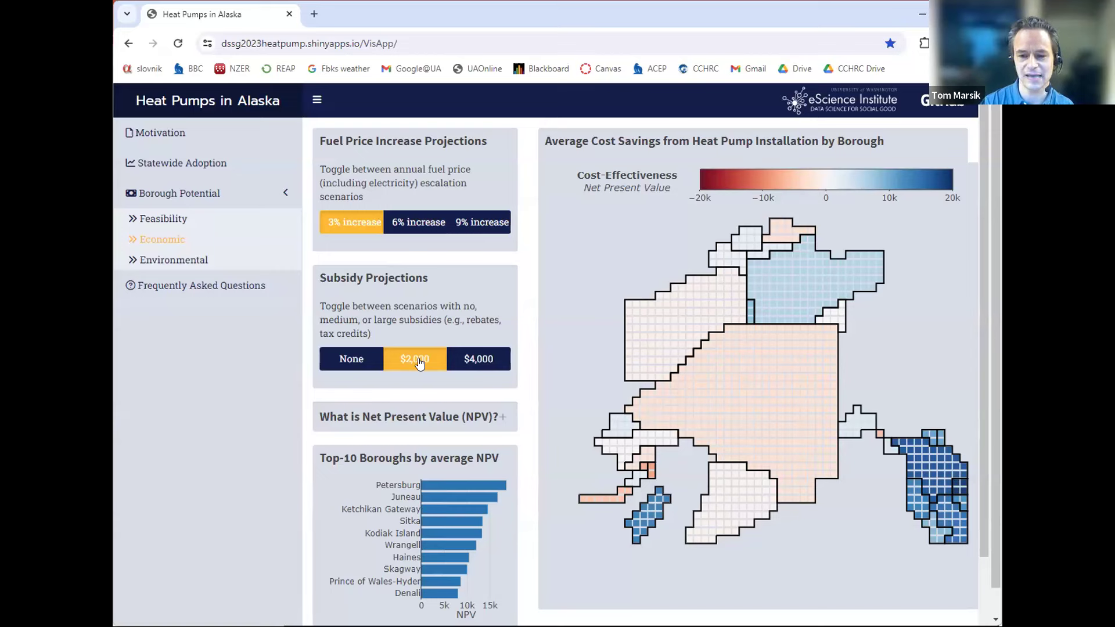
mouse_move(730, 420)
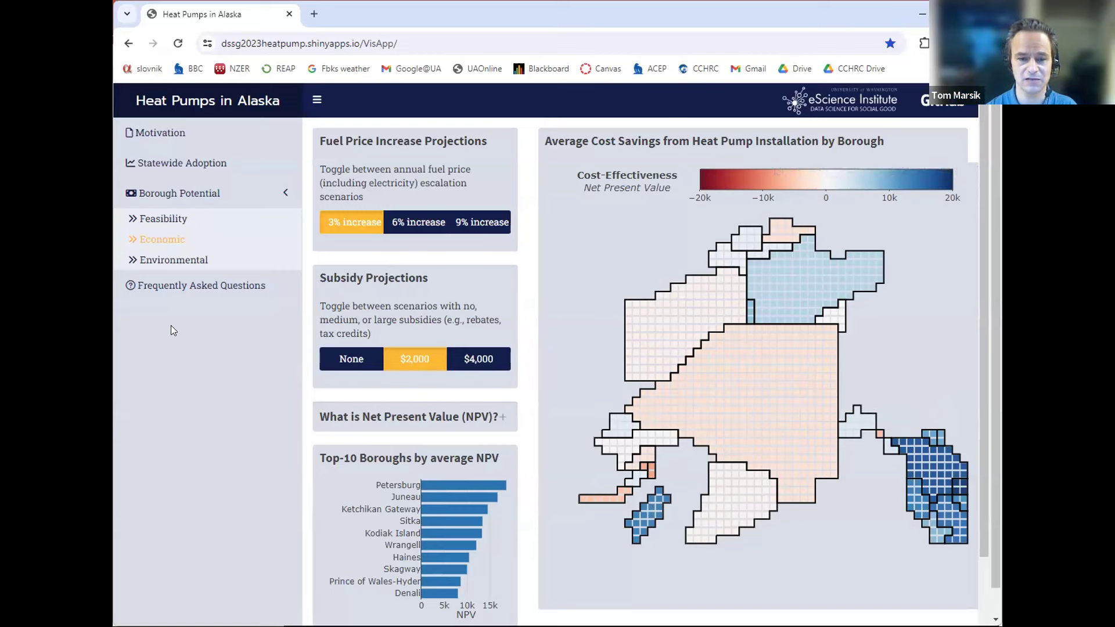
mouse_move(751, 383)
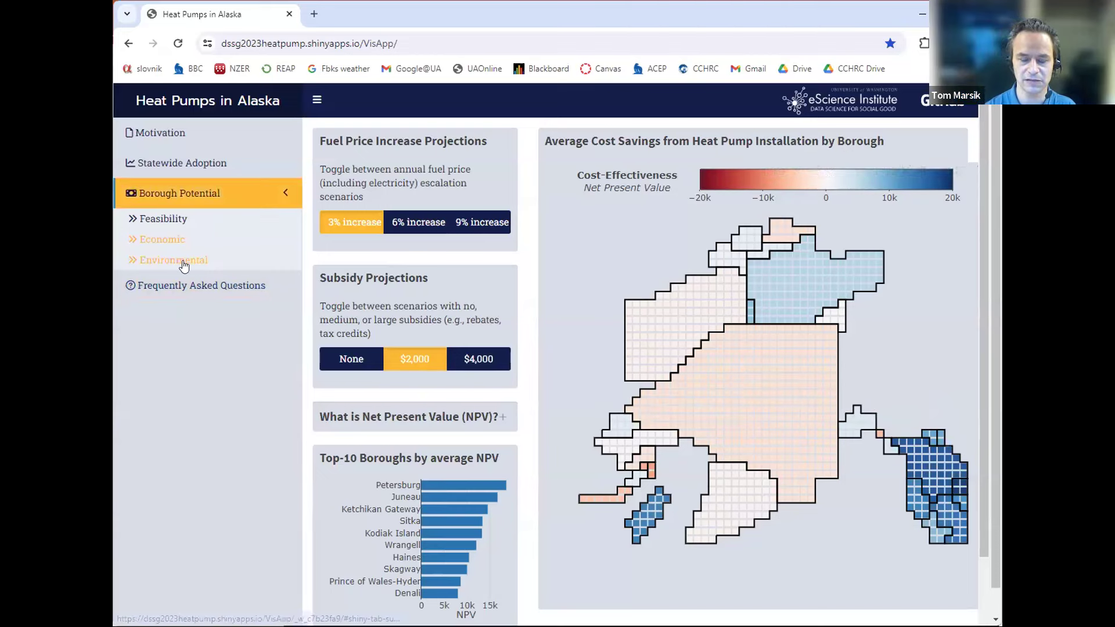
mouse_move(773, 388)
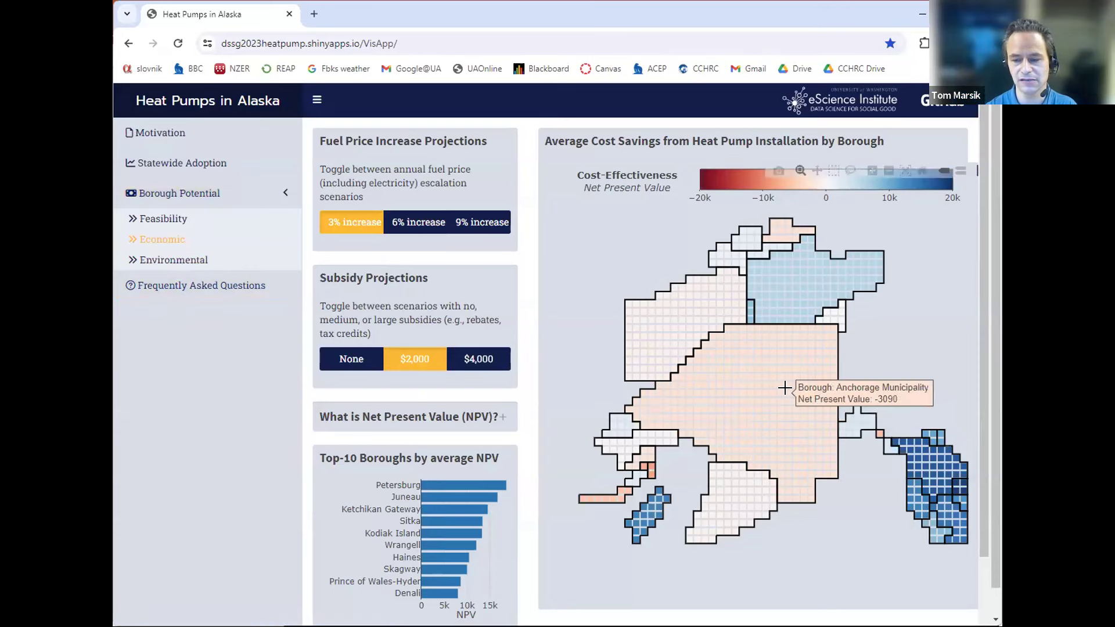